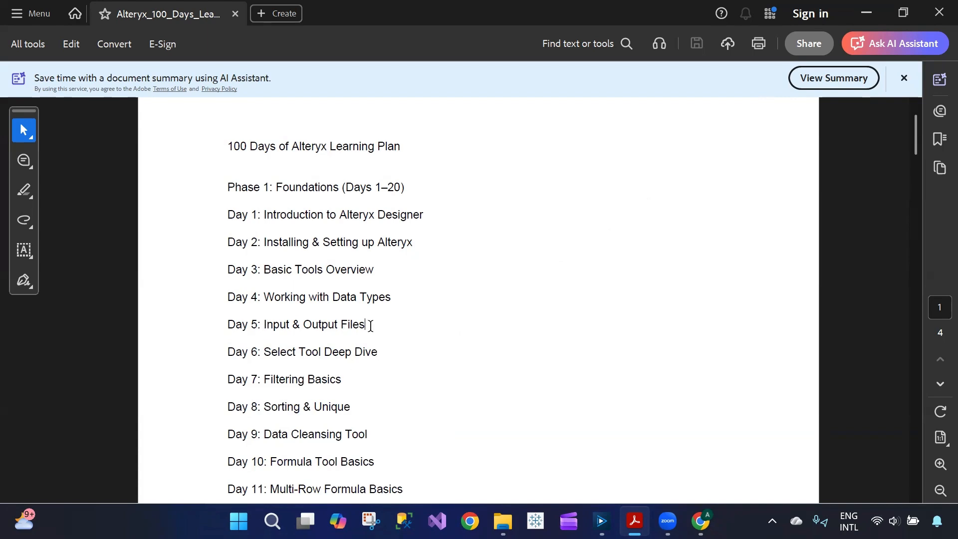
# Step: Switch to Alteryx Designer and compare the Input Data tool's US_Accidents*.csv path with the source files in the US_Accidents_Split folder
pyautogui.click(601, 521)
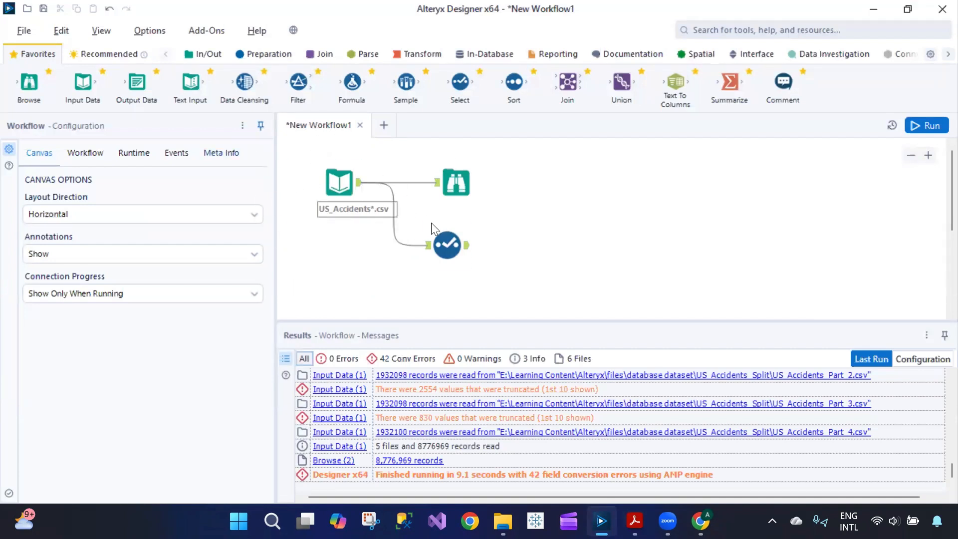
pyautogui.click(339, 182)
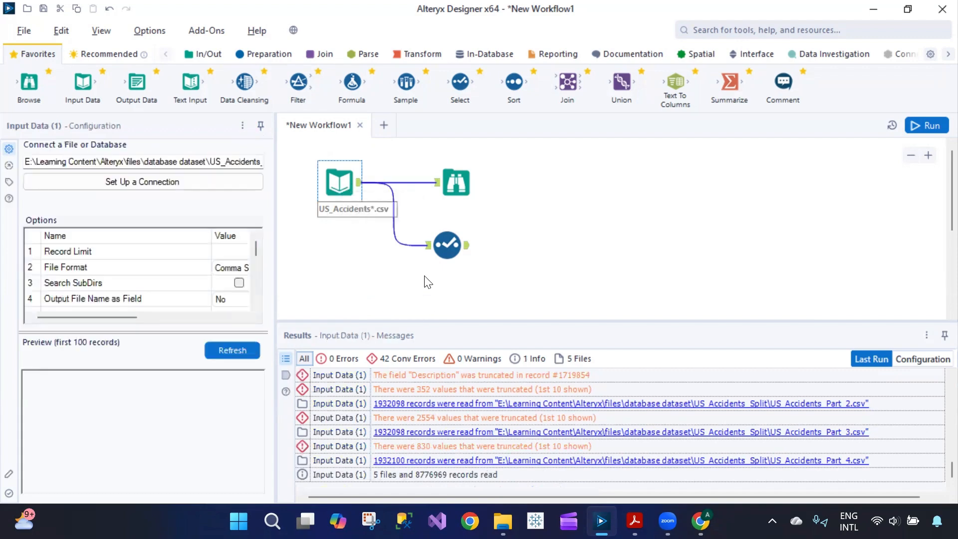
pyautogui.moveTo(141, 161); pyautogui.dragTo(255, 158)
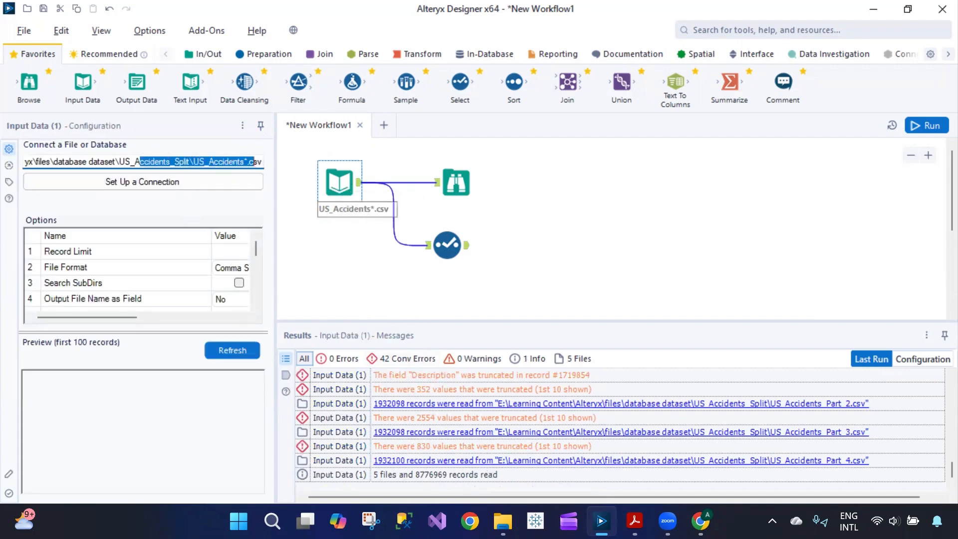
pyautogui.click(503, 521)
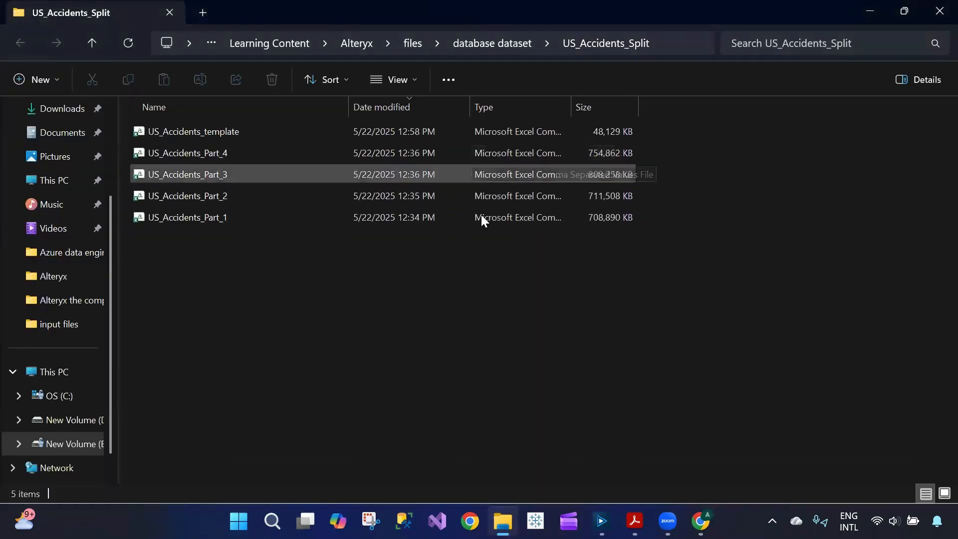
pyautogui.moveTo(601, 520)
pyautogui.click(573, 444)
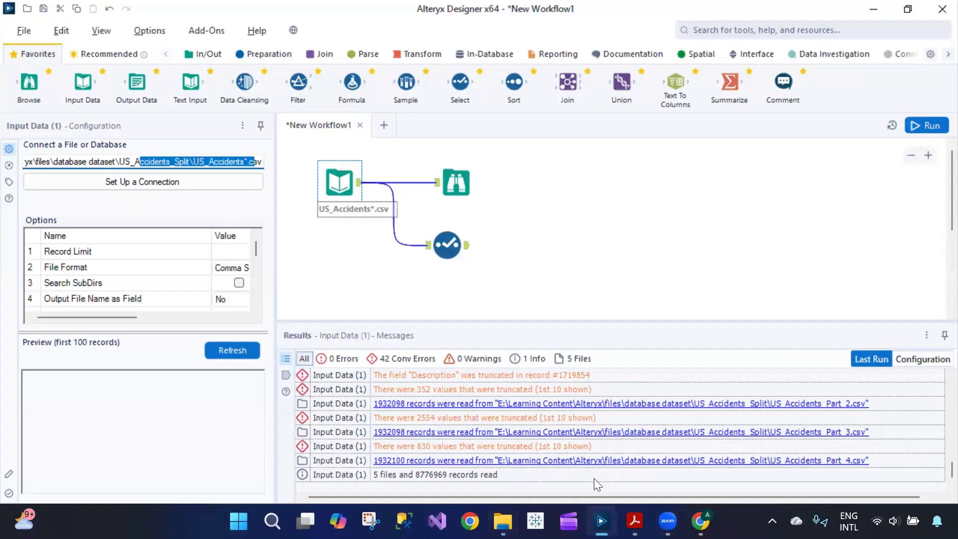
# Step: Review the Input Data tool's run messages, checking the conversion errors and the list of files read
pyautogui.scroll(5, 540, 438)
pyautogui.scroll(5, 540, 432)
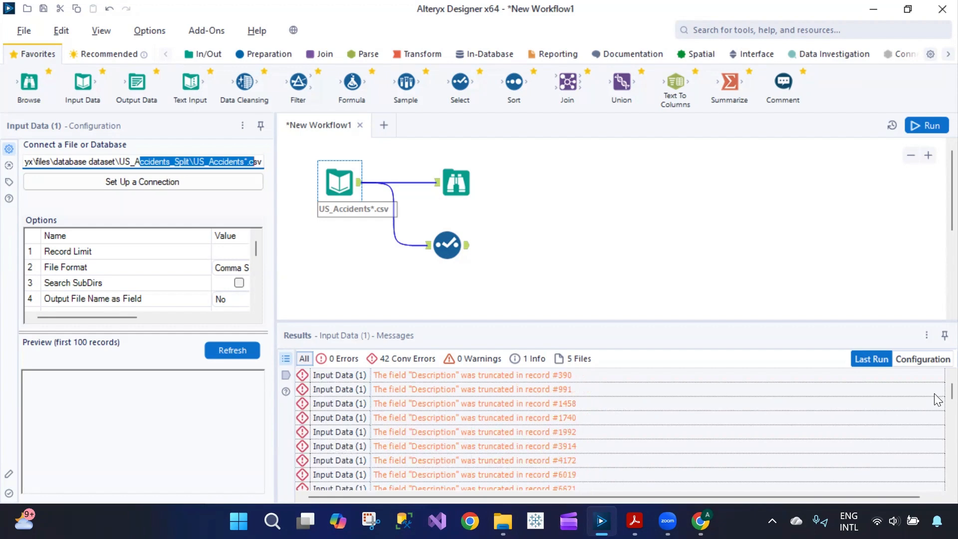
pyautogui.scroll(-5, 936, 399)
pyautogui.scroll(5, 936, 446)
pyautogui.click(406, 360)
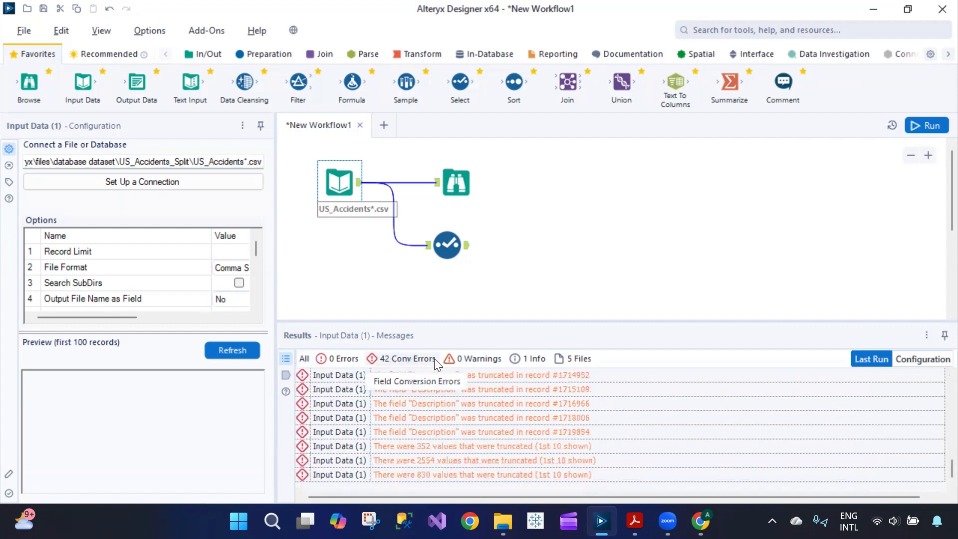
pyautogui.click(339, 359)
pyautogui.click(576, 359)
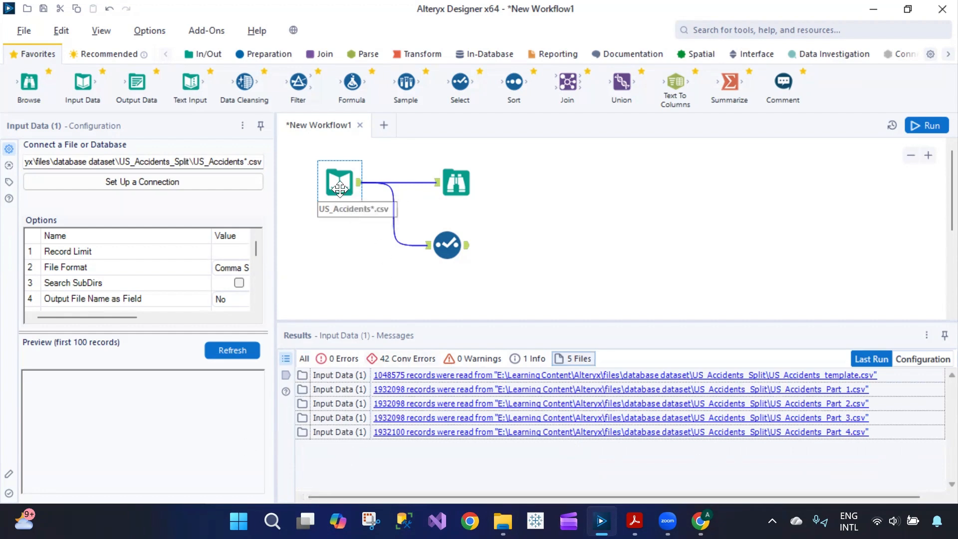
# Step: Inspect the Select and Browse tools, and check the wildcard file name in the Input Data tool's path
pyautogui.click(438, 246)
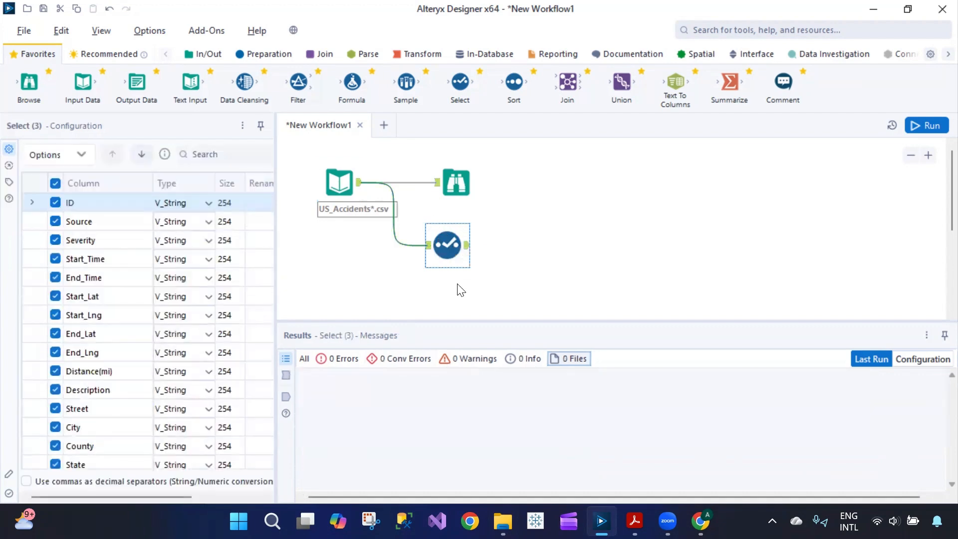
pyautogui.click(465, 189)
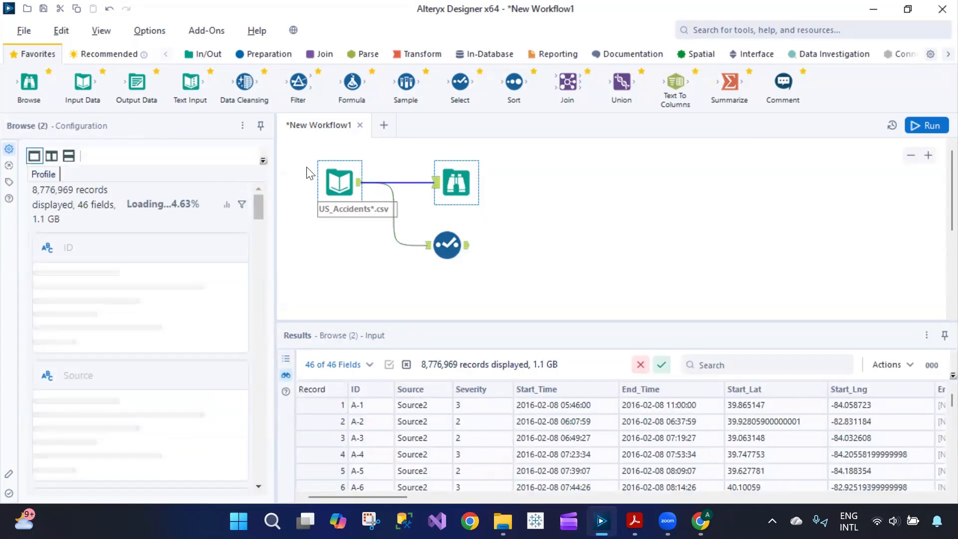
pyautogui.click(342, 183)
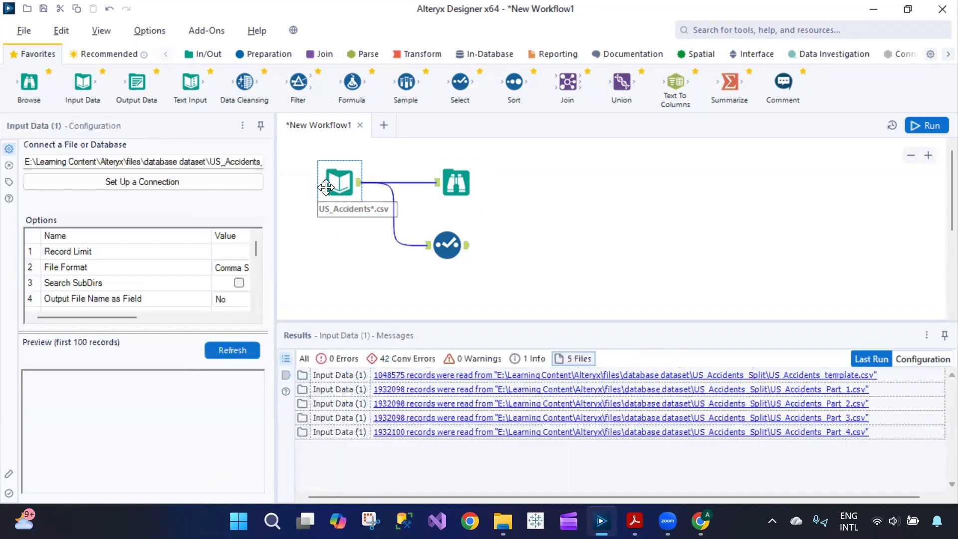
pyautogui.moveTo(192, 161); pyautogui.dragTo(280, 152)
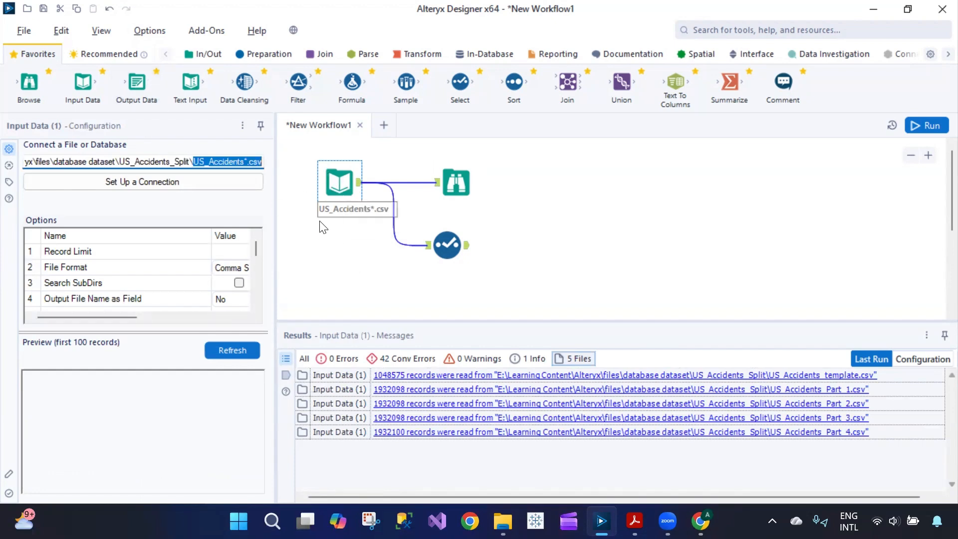
# Step: Add a second Input Data tool below the first and connect it to the recent file US_Accidents_Part_1.csv
pyautogui.moveTo(82, 82); pyautogui.dragTo(339, 276)
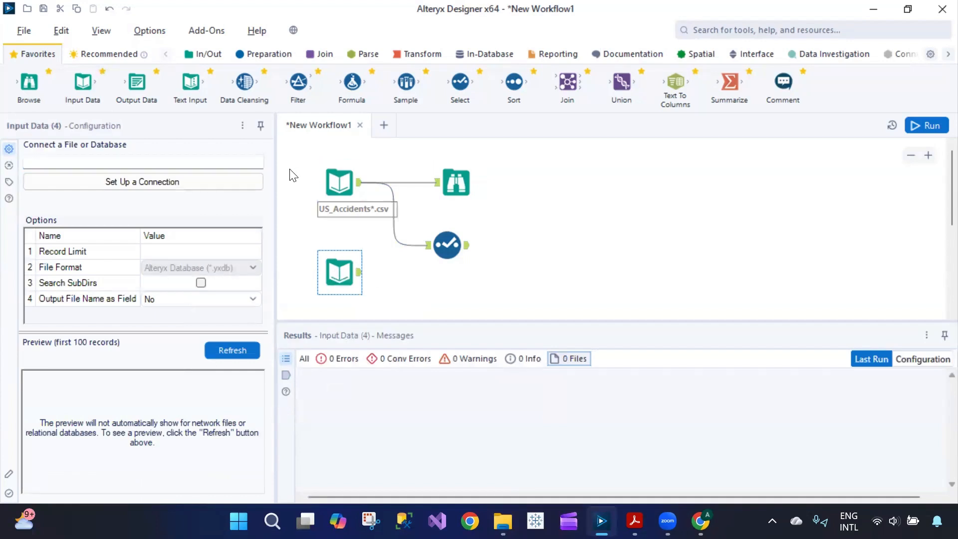
pyautogui.click(188, 188)
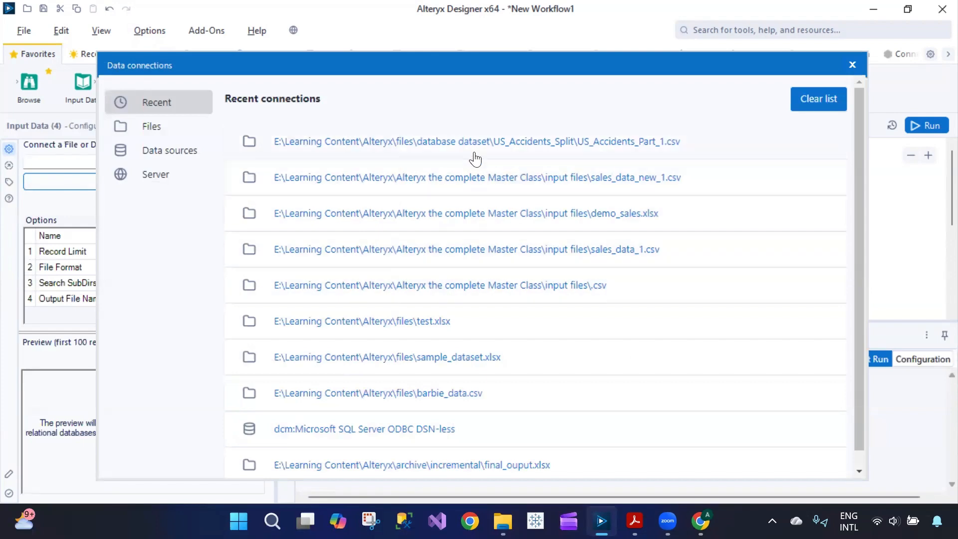
pyautogui.click(465, 142)
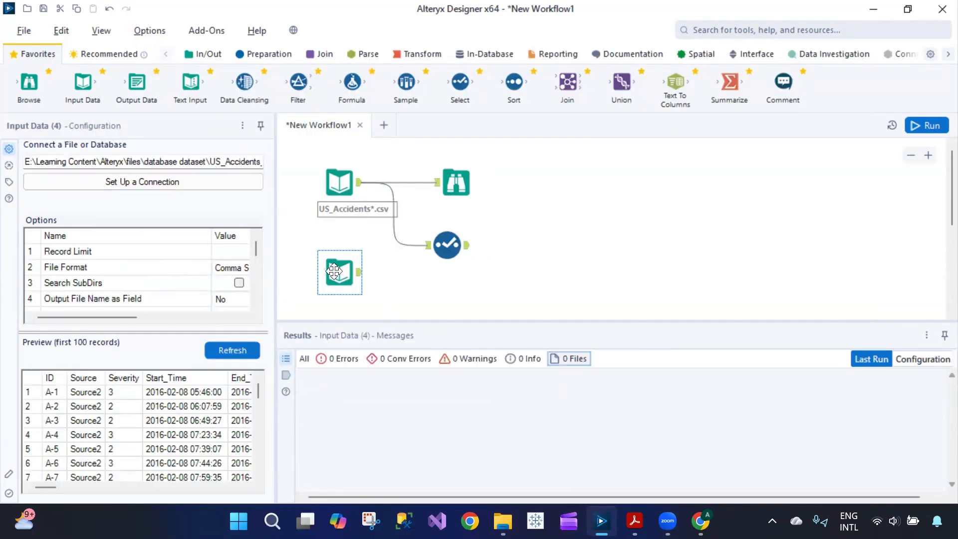
# Step: Clear all tools from the canvas and add a new Input Data tool connected to US_Accidents_Part_1.csv
pyautogui.moveTo(293, 146); pyautogui.dragTo(560, 267)
pyautogui.press('Delete')
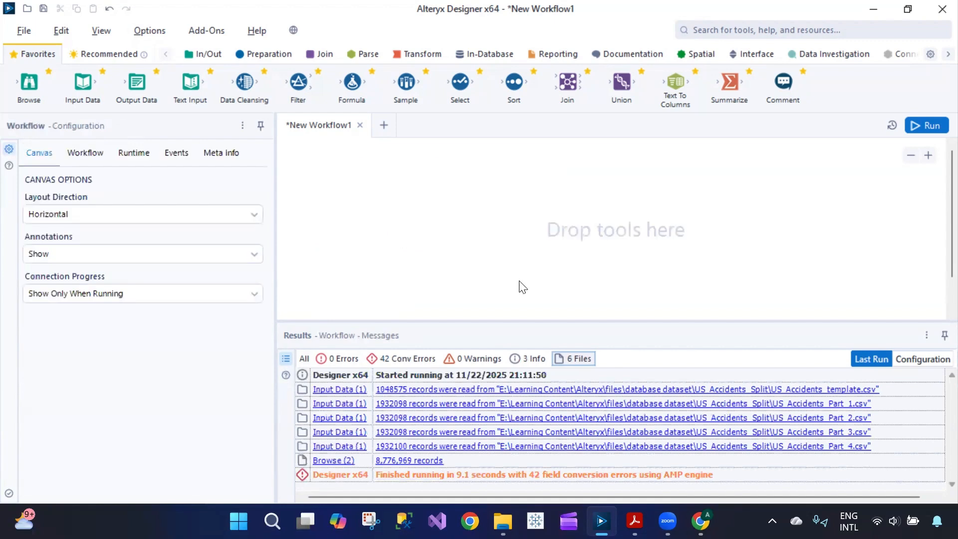
pyautogui.moveTo(82, 82); pyautogui.dragTo(373, 204)
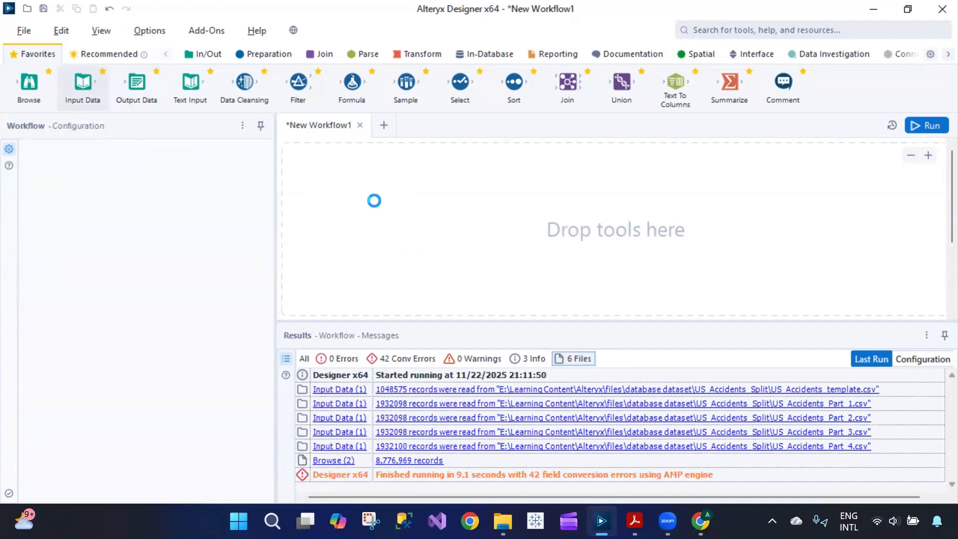
pyautogui.click(210, 181)
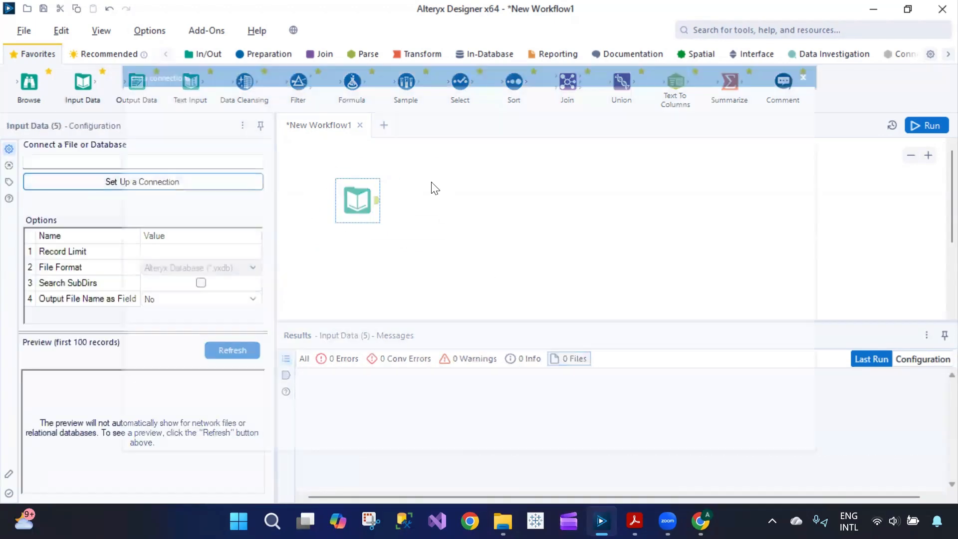
pyautogui.click(605, 144)
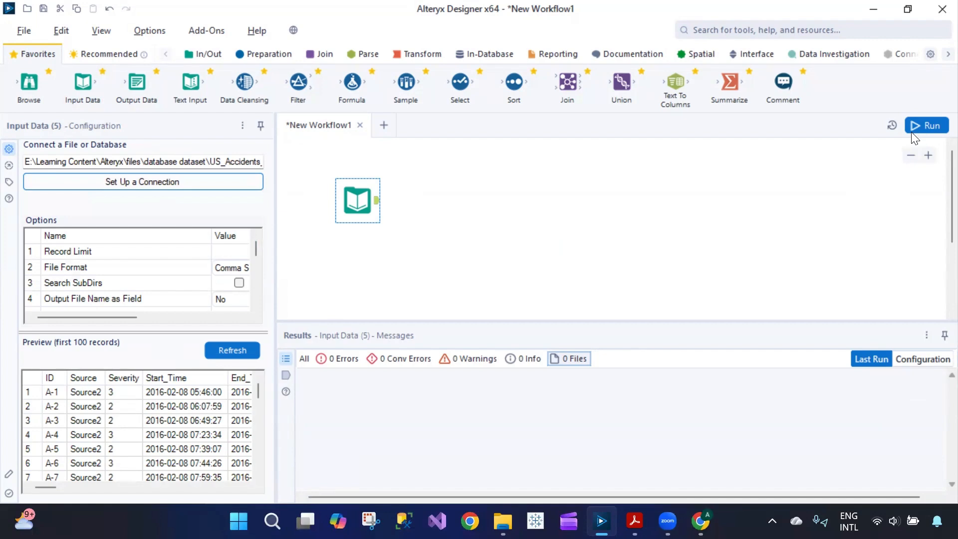
# Step: Connect a Browse tool to the Input Data tool's output and run the workflow
pyautogui.moveTo(76, 107); pyautogui.dragTo(479, 200)
pyautogui.moveTo(377, 213); pyautogui.dragTo(512, 199)
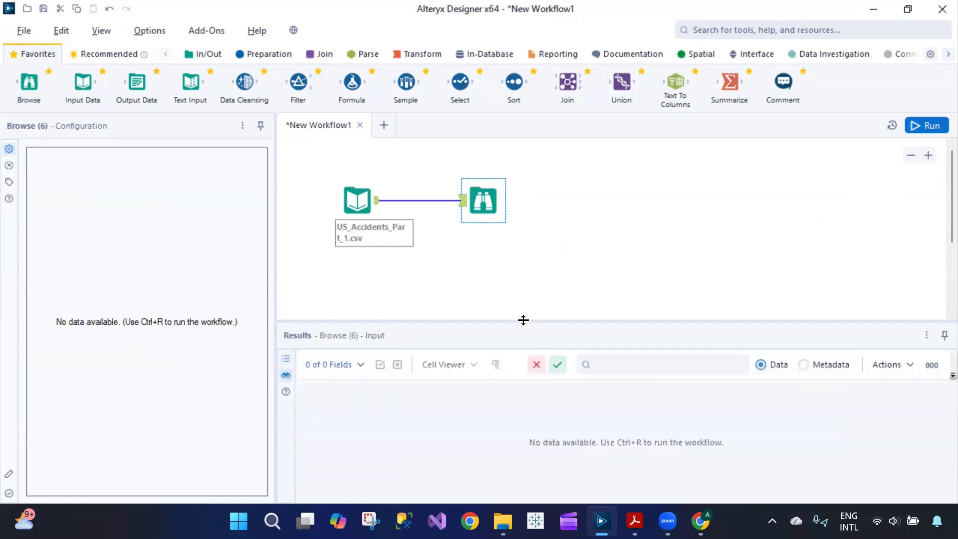
pyautogui.click(357, 204)
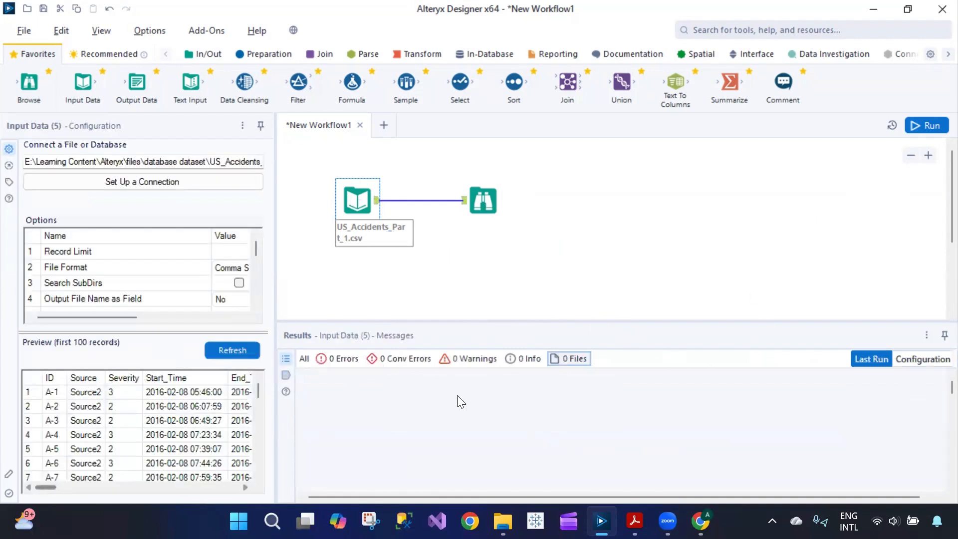
pyautogui.click(920, 125)
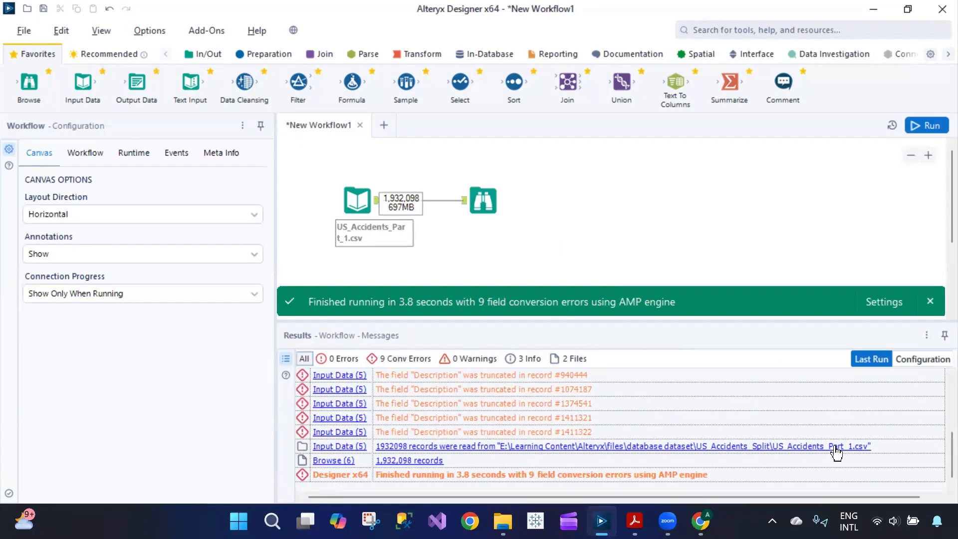
# Step: Limit the run messages to files and check the results of the Input Data and Browse tools
pyautogui.click(569, 359)
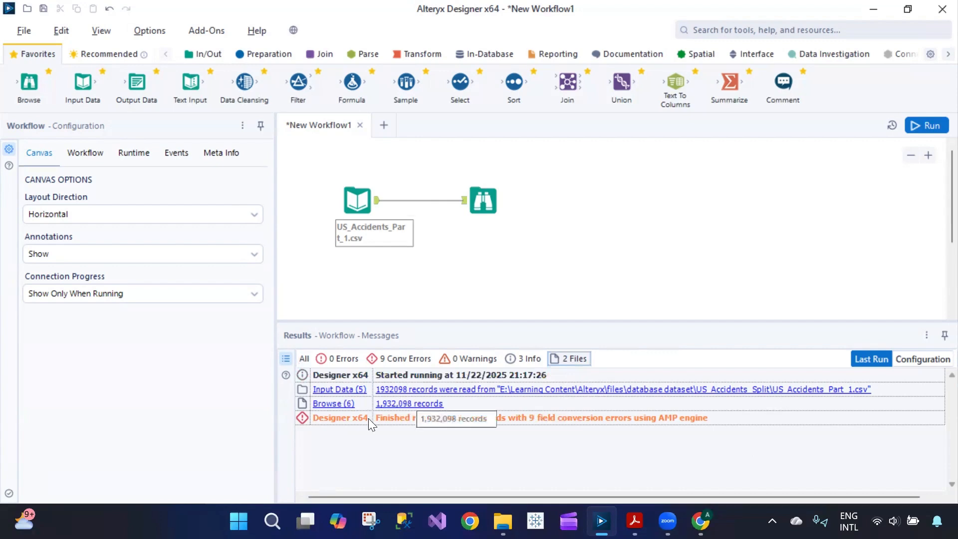
pyautogui.click(354, 199)
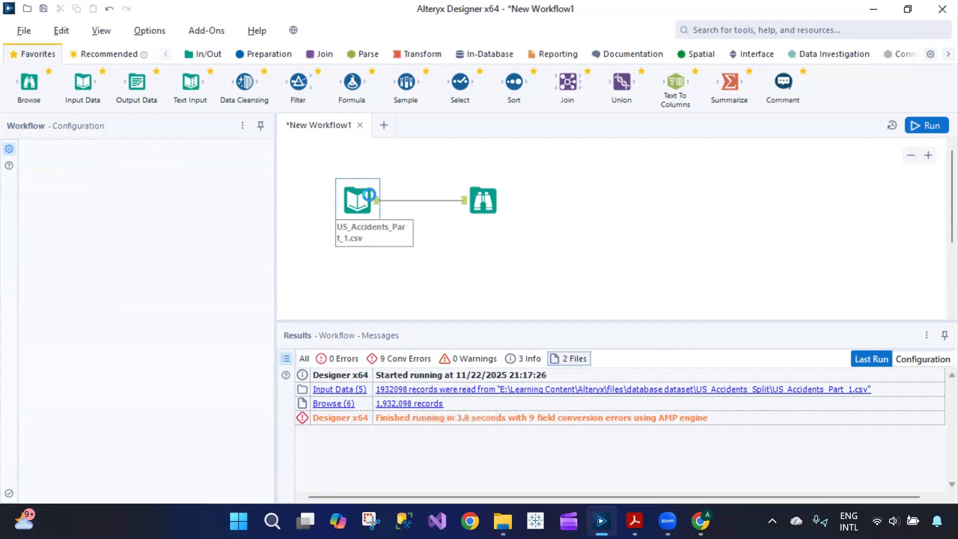
pyautogui.click(487, 191)
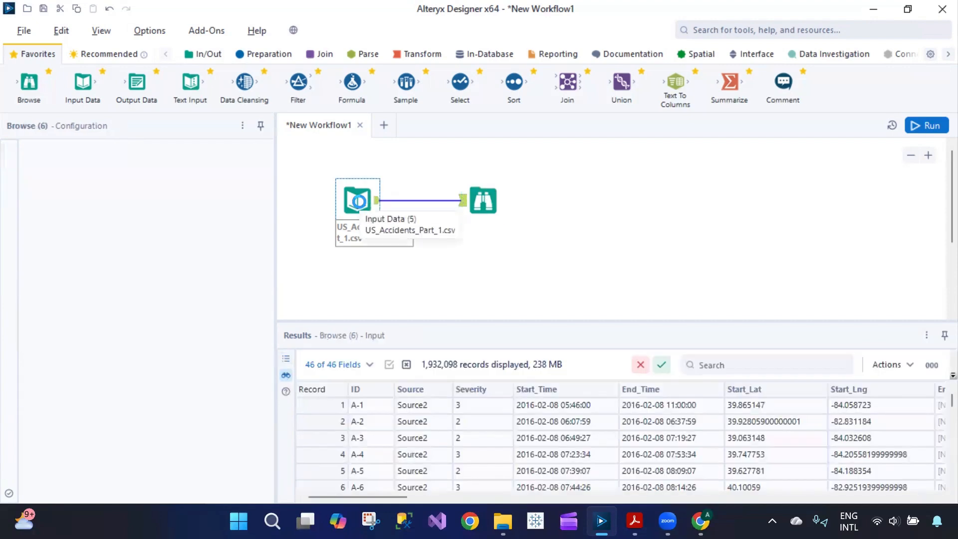
pyautogui.click(358, 201)
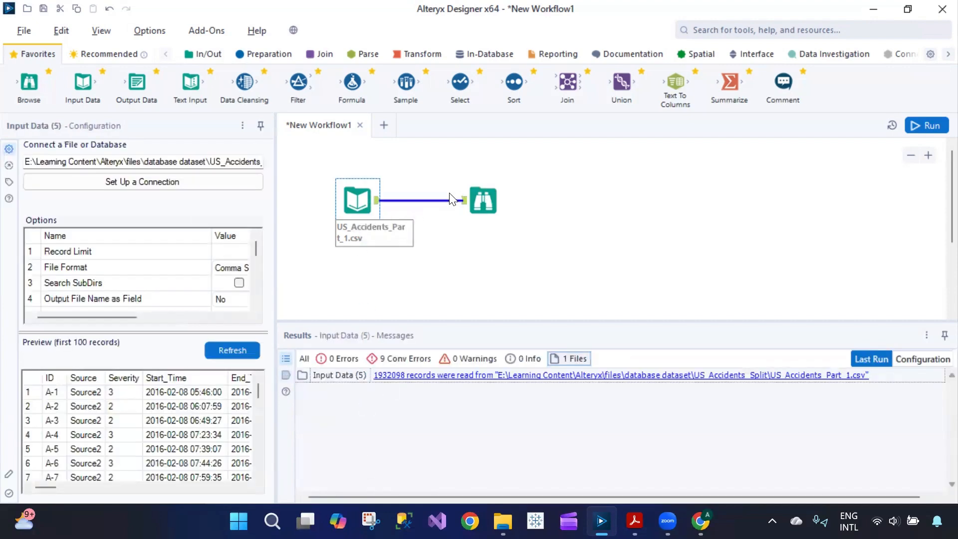
# Step: Examine the Browse tool's output records across their columns
pyautogui.click(484, 189)
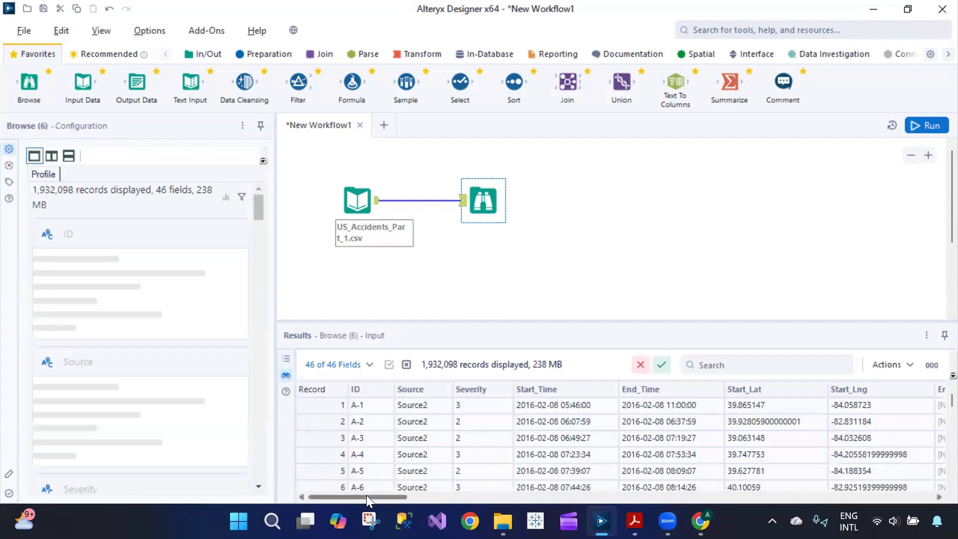
pyautogui.moveTo(369, 494); pyautogui.dragTo(546, 493)
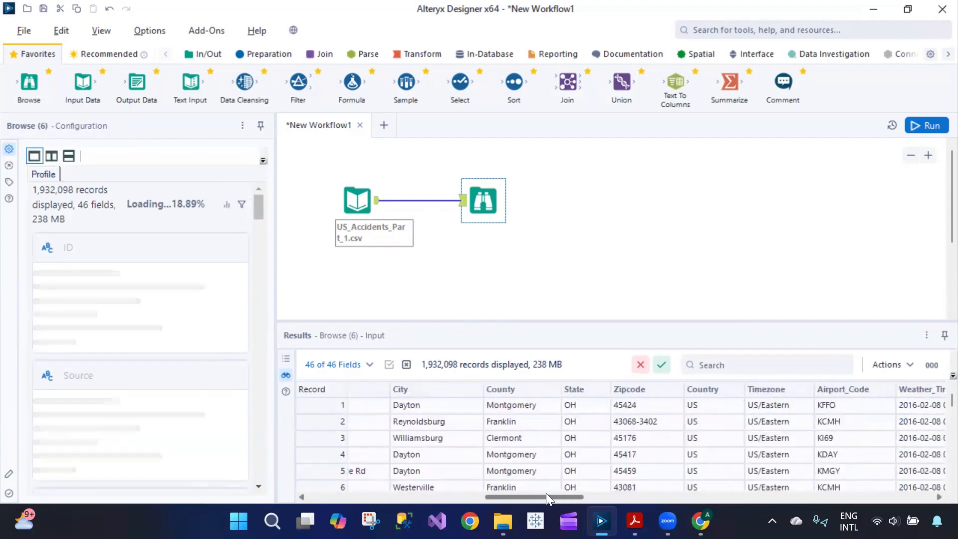
pyautogui.moveTo(605, 320); pyautogui.dragTo(606, 277)
pyautogui.moveTo(567, 494); pyautogui.dragTo(354, 434)
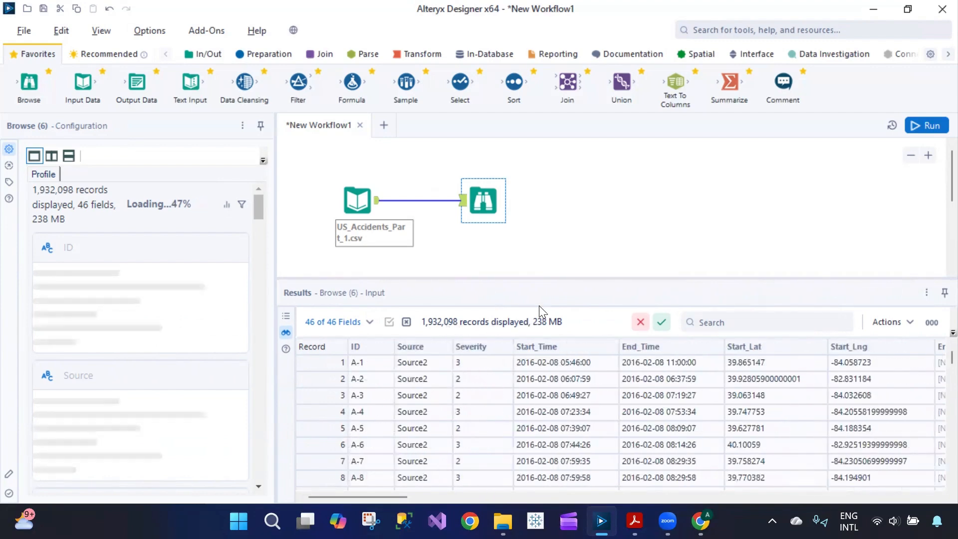
pyautogui.moveTo(597, 278); pyautogui.dragTo(604, 312)
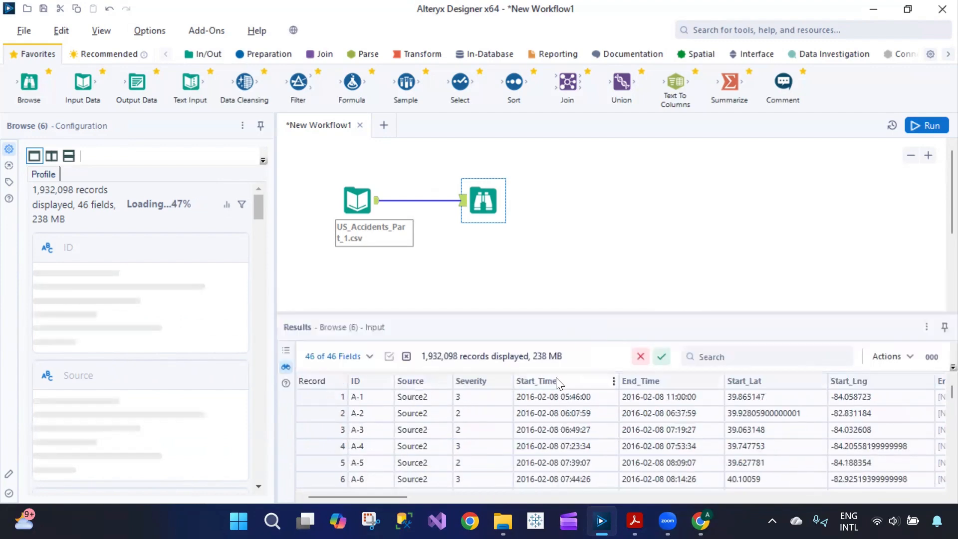
# Step: Review the Input Data tool's field conversion errors, restore the full message list, and check the Browse tool's output again
pyautogui.click(357, 201)
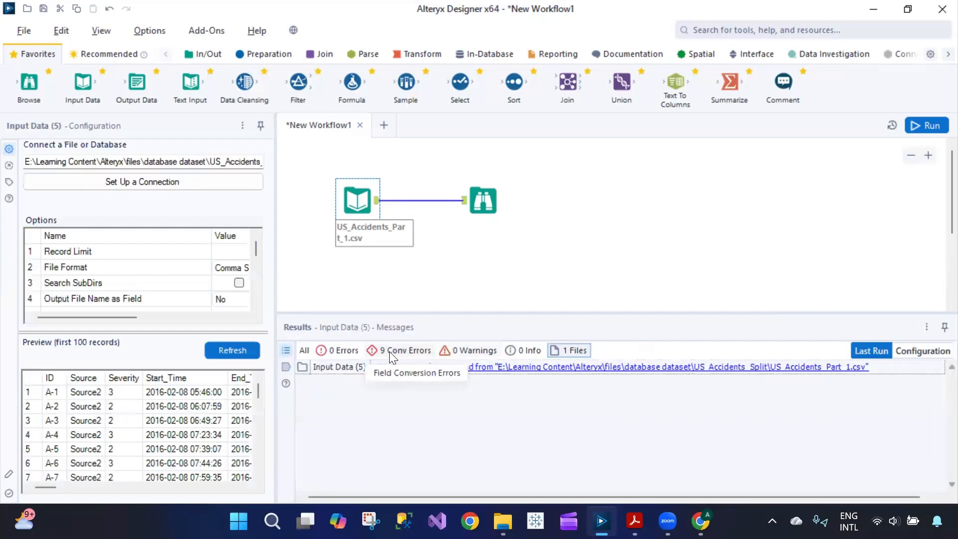
pyautogui.click(414, 349)
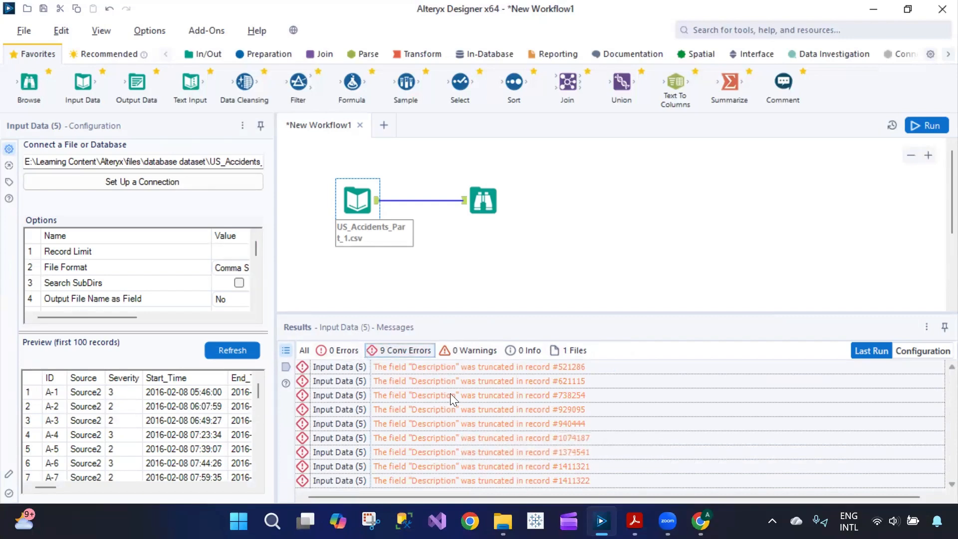
pyautogui.click(339, 354)
pyautogui.click(386, 354)
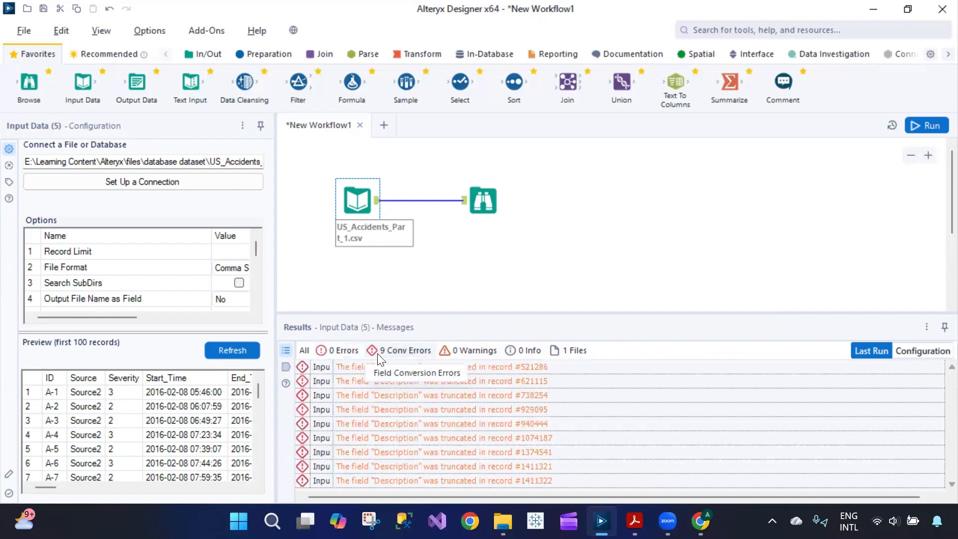
pyautogui.click(305, 351)
pyautogui.click(483, 210)
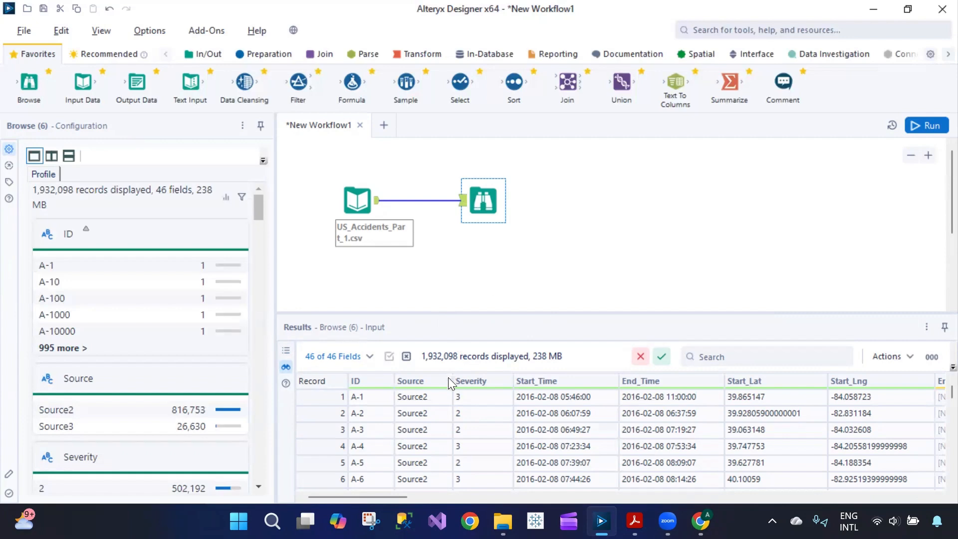
pyautogui.click(352, 197)
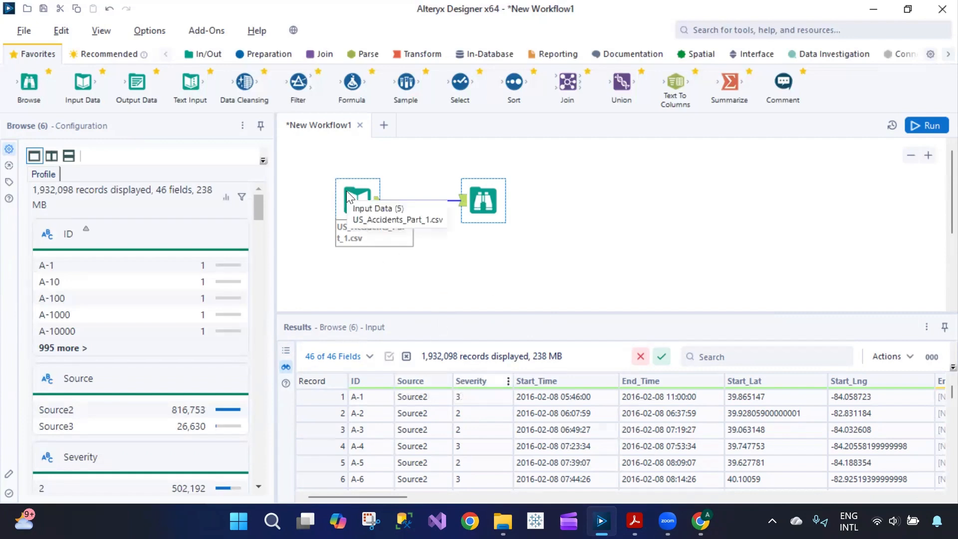
# Step: Check the file names in the US_Accidents_Split folder and change the Input Data tool's path to end in US_Accidents_Part_*.csv
pyautogui.click(503, 521)
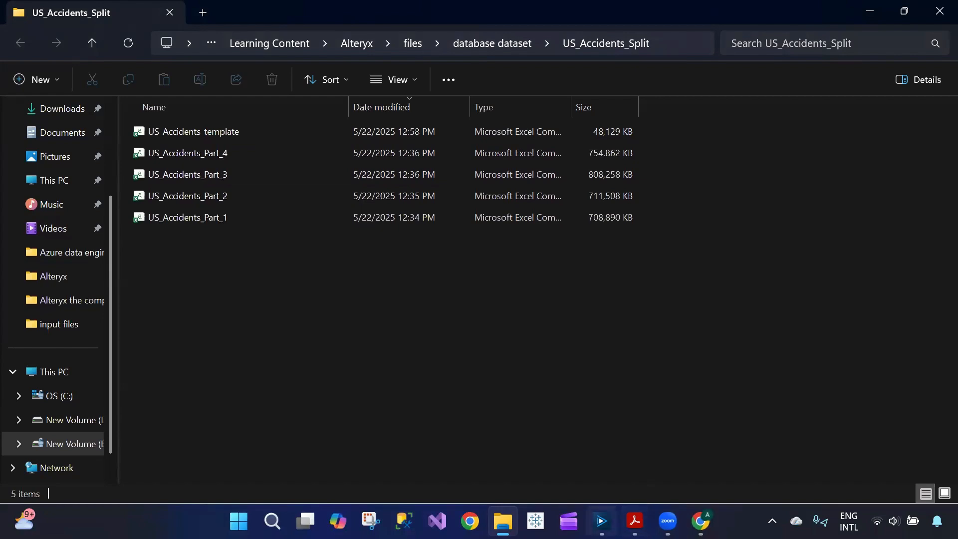
pyautogui.click(601, 521)
pyautogui.moveTo(203, 160); pyautogui.dragTo(248, 162)
pyautogui.click(247, 163)
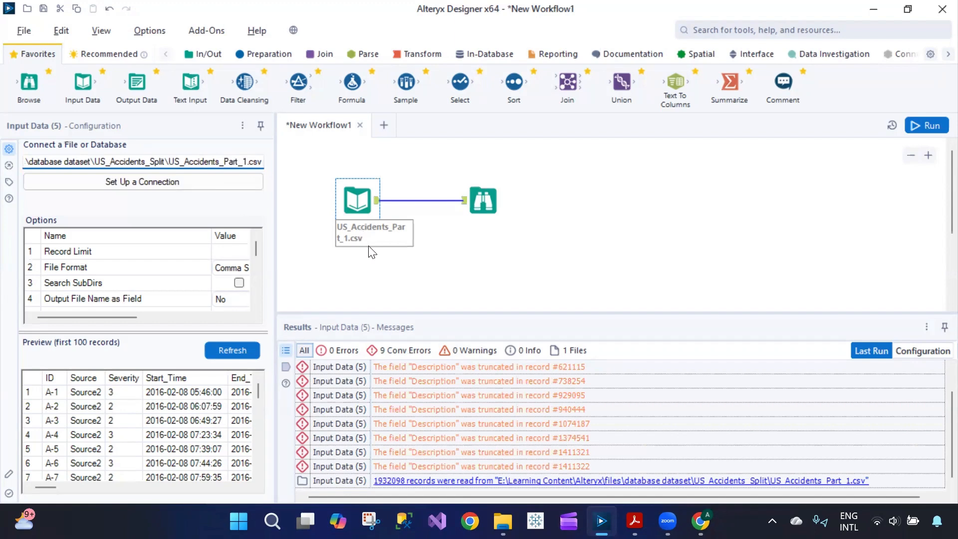
pyautogui.press('BackSpace')
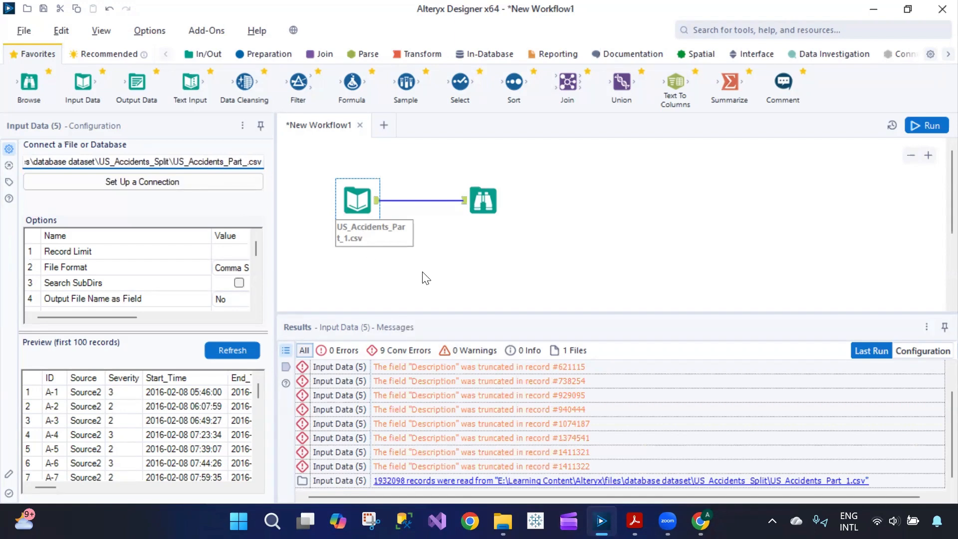
pyautogui.press('BackSpace')
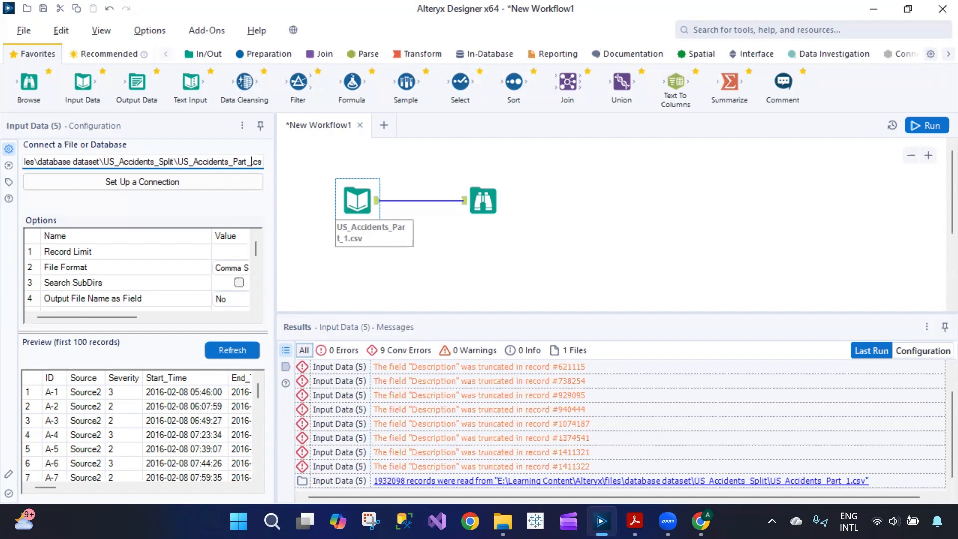
pyautogui.click(452, 278)
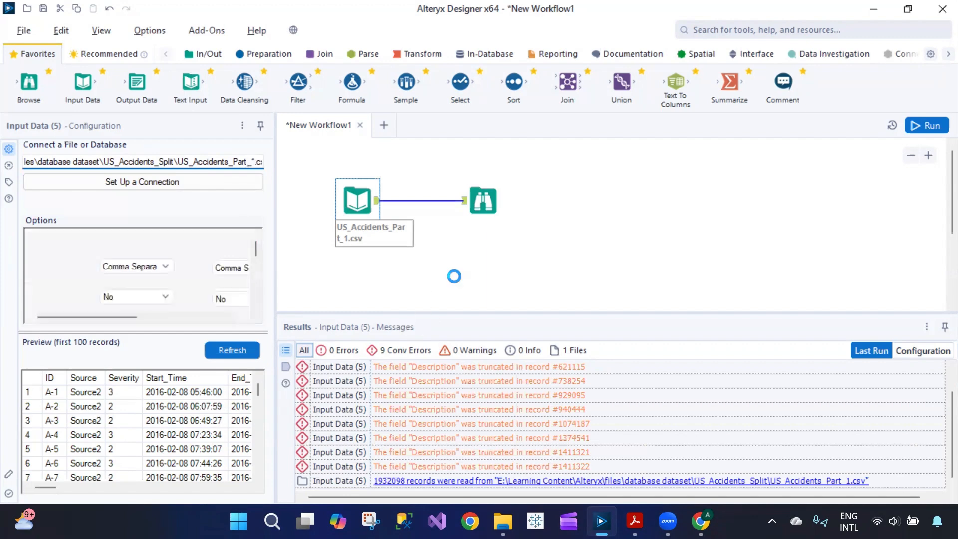
# Step: Run the workflow with the wildcard path so the Input Data tool reads all matching US_Accidents_Part files
pyautogui.click(357, 200)
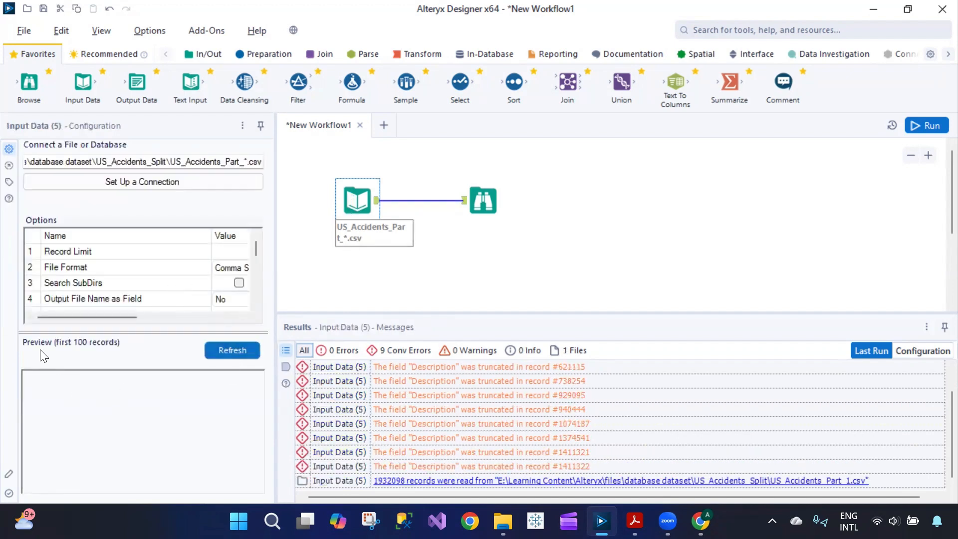
pyautogui.click(471, 213)
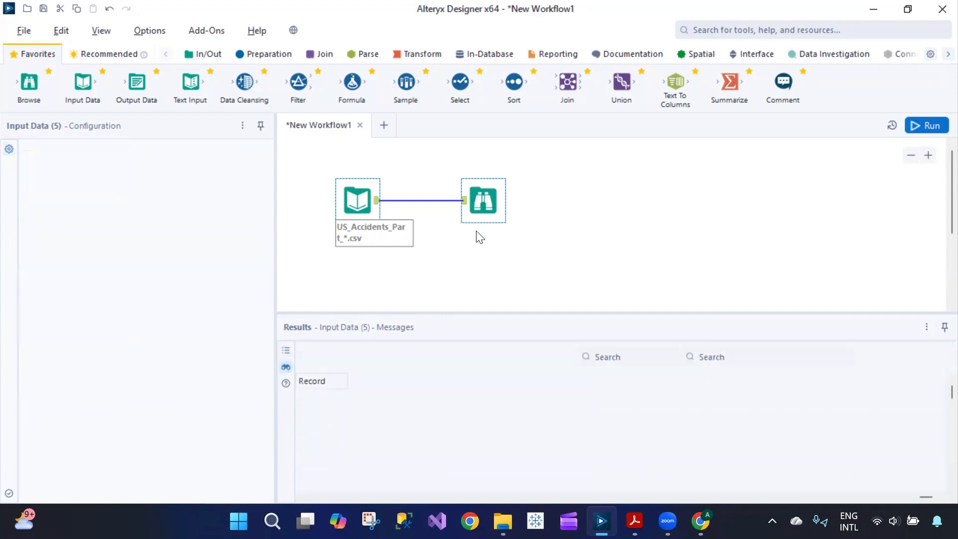
pyautogui.click(927, 125)
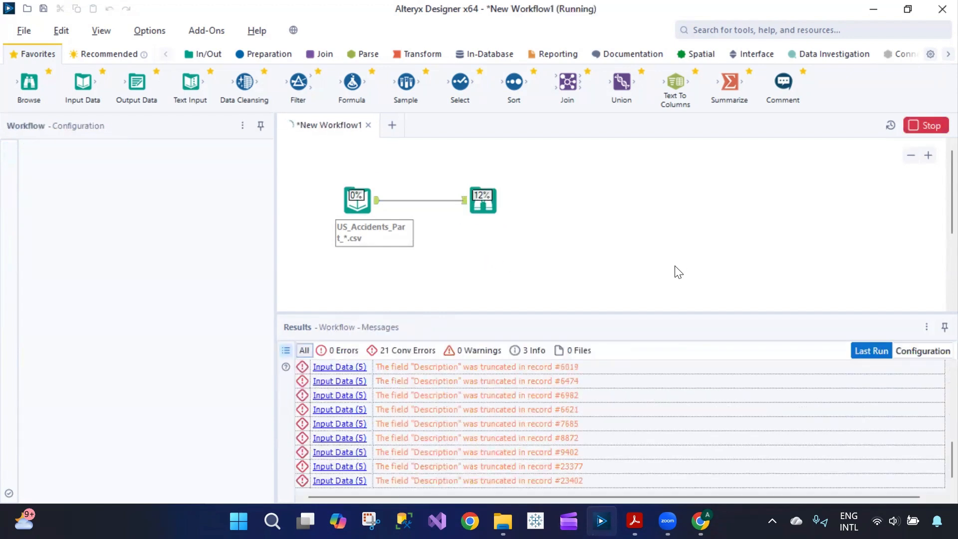
# Step: Check the Input Data tool's run results and the Browse tool's record count and total data size
pyautogui.click(351, 206)
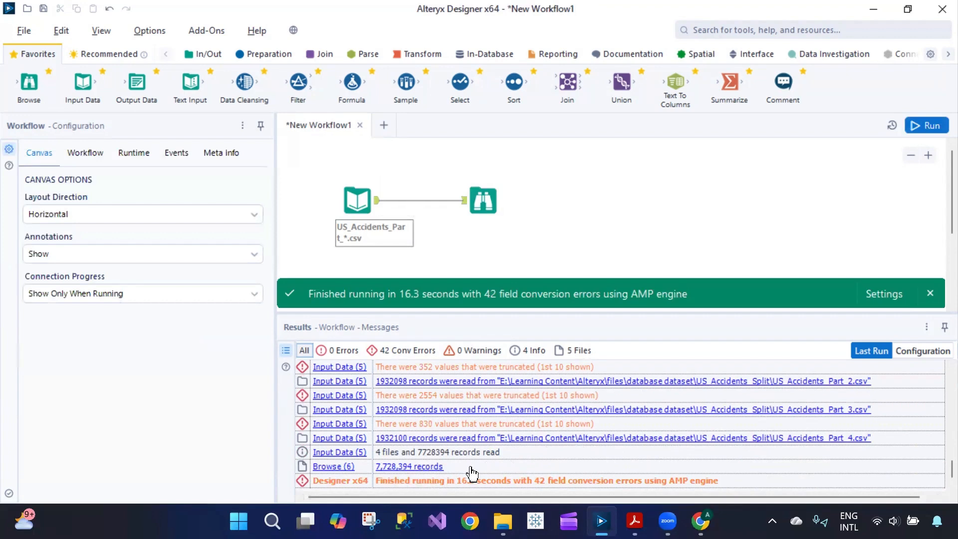
pyautogui.click(493, 212)
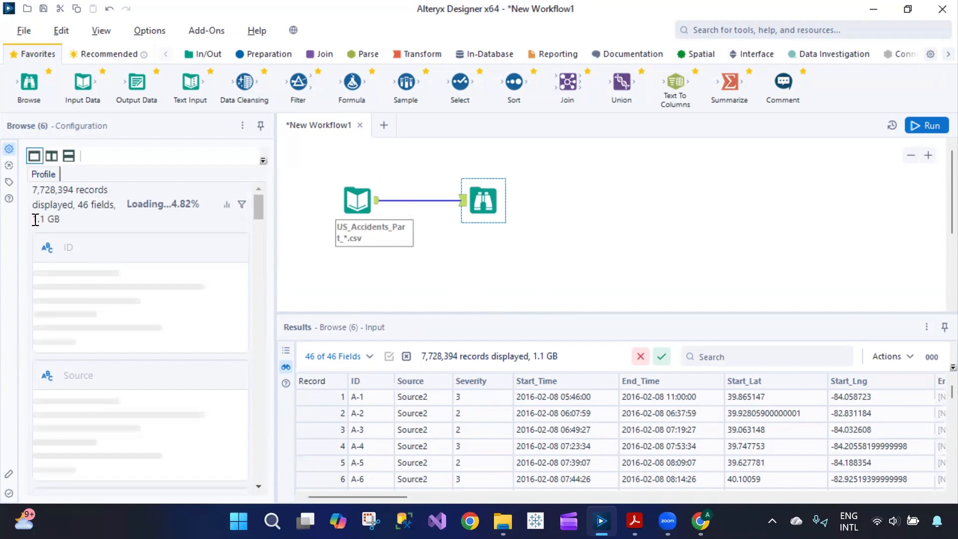
pyautogui.moveTo(33, 220); pyautogui.dragTo(69, 221)
pyautogui.click(477, 201)
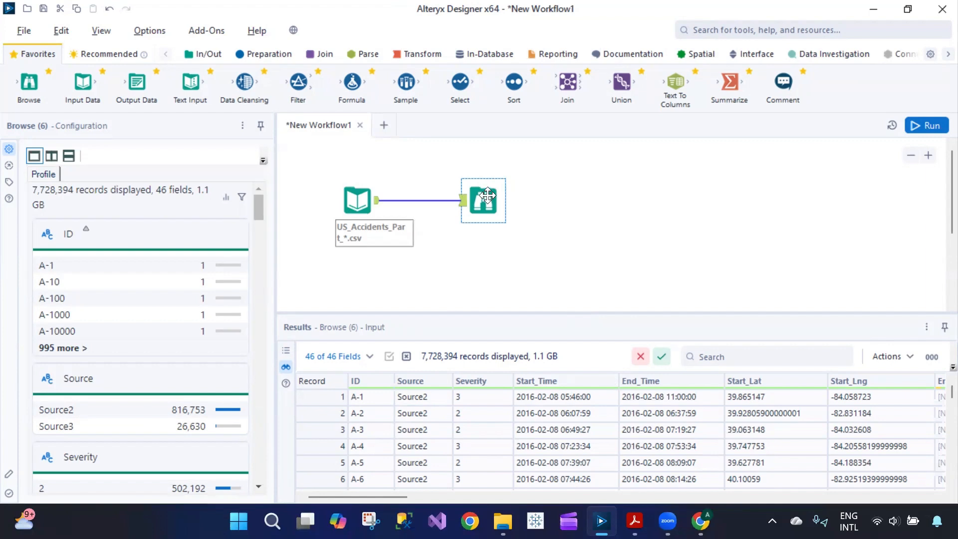
# Step: Switch to the Alteryx learning plan in Adobe Acrobat, find the Day 6 topic, and return to Alteryx Designer
pyautogui.click(635, 521)
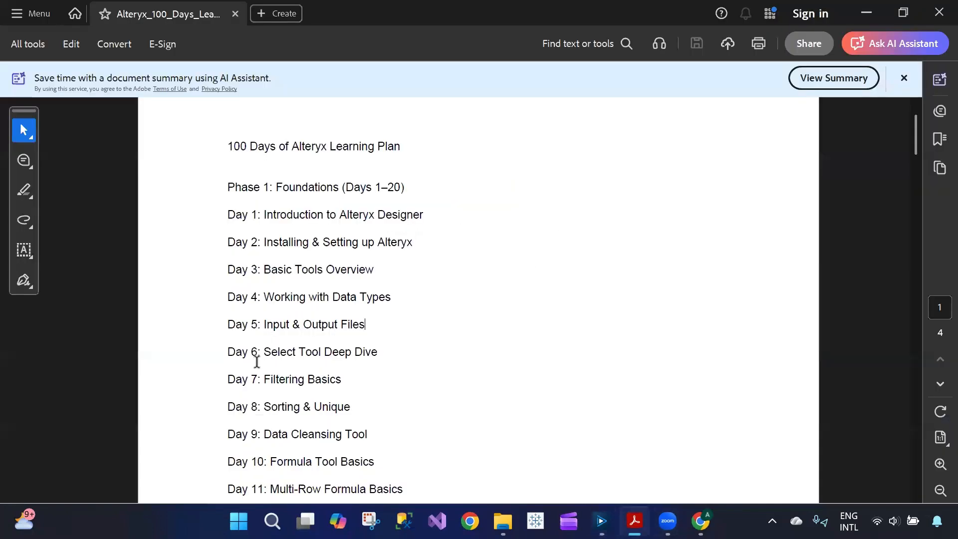
pyautogui.moveTo(233, 357); pyautogui.dragTo(404, 354)
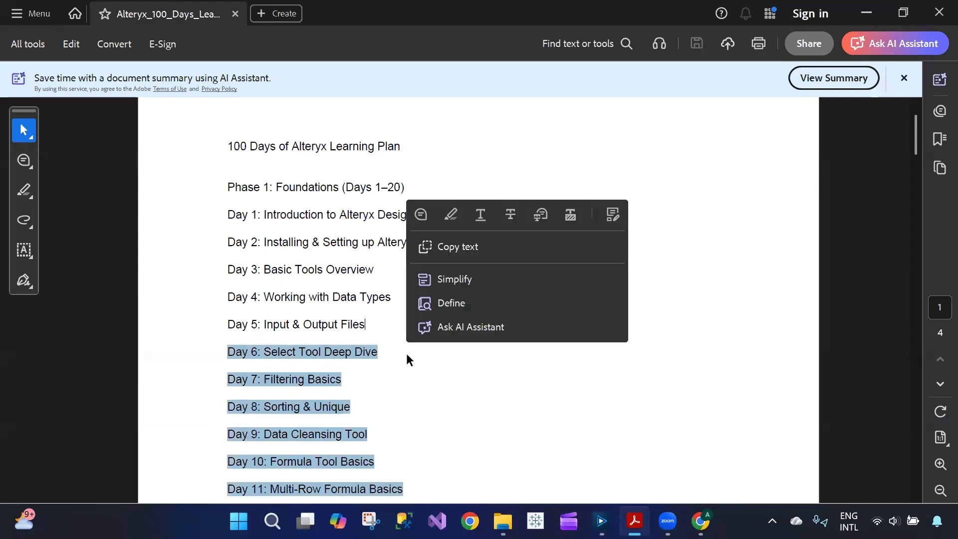
pyautogui.click(404, 359)
pyautogui.click(635, 520)
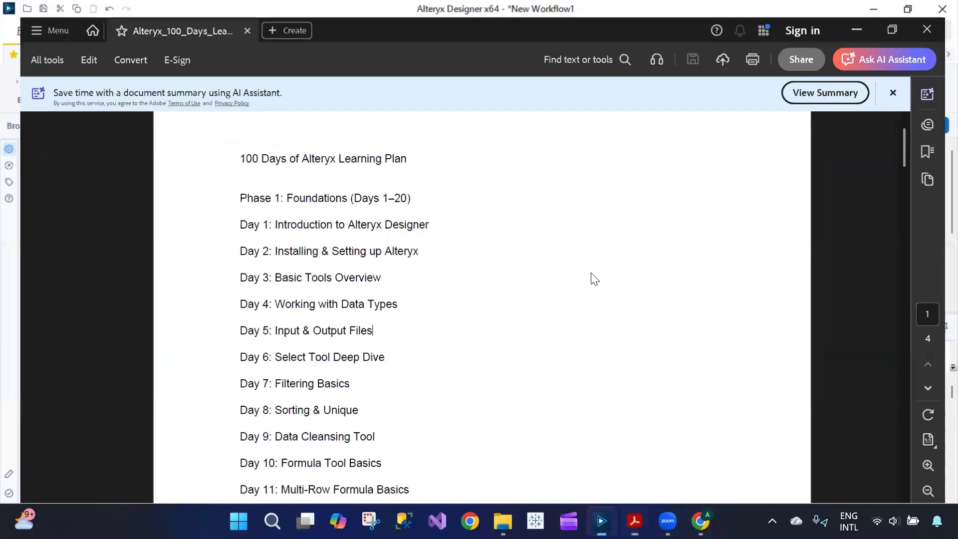
# Step: Add a Select tool from the Preparation tools below the Browse tool and connect the Input Data tool's output to it
pyautogui.click(558, 214)
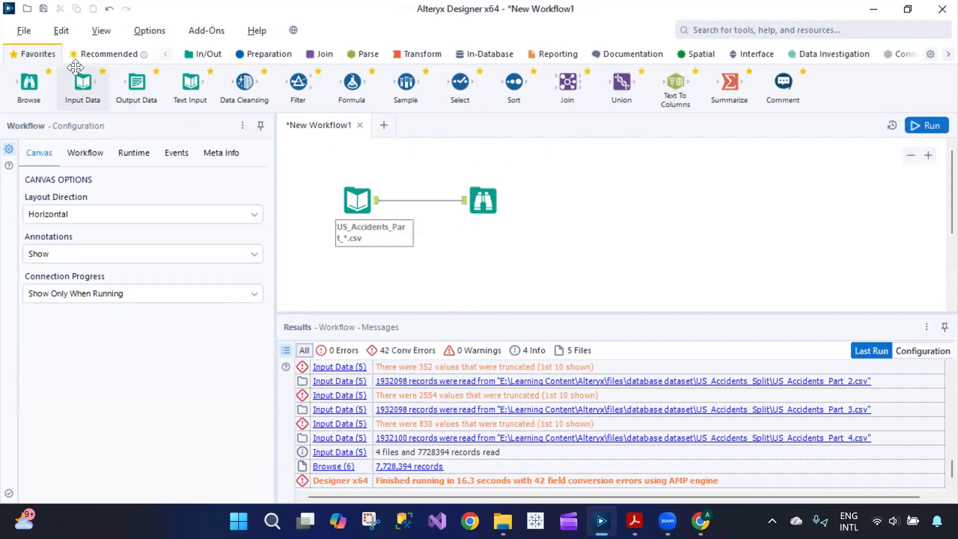
pyautogui.click(193, 58)
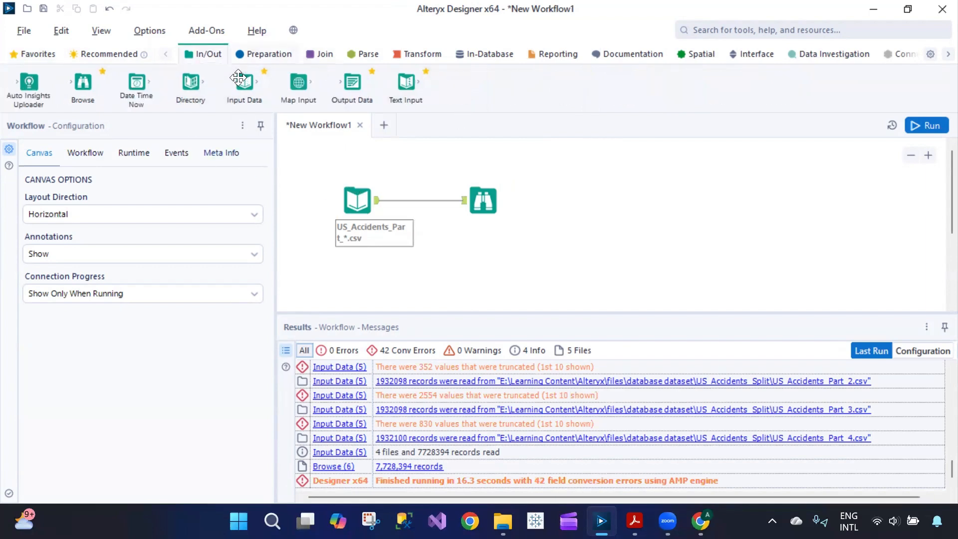
pyautogui.click(263, 54)
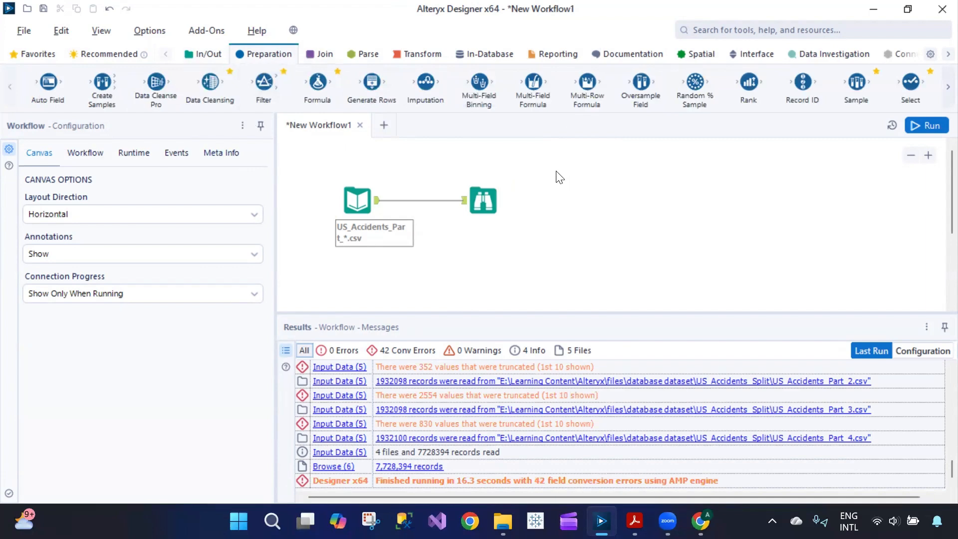
pyautogui.moveTo(910, 82); pyautogui.dragTo(520, 255)
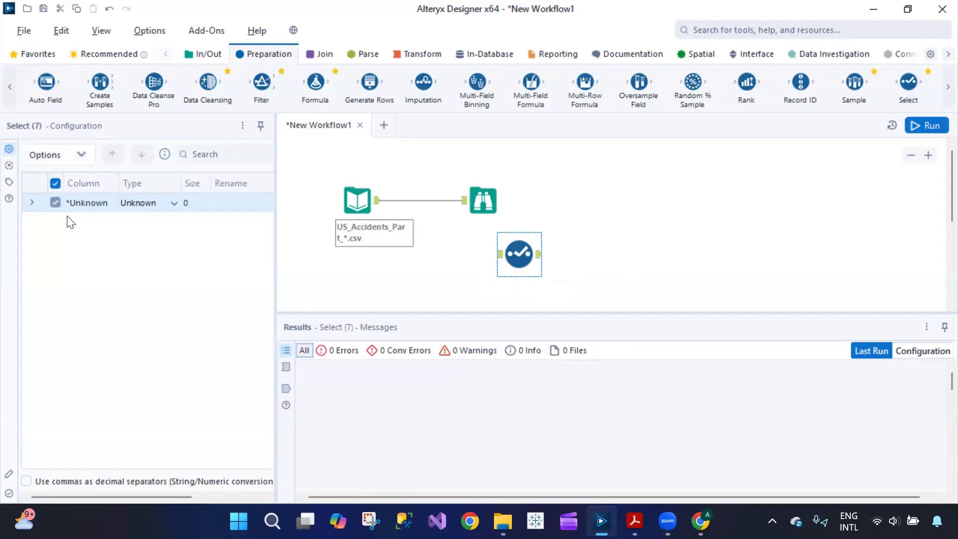
pyautogui.moveTo(378, 201); pyautogui.dragTo(514, 264)
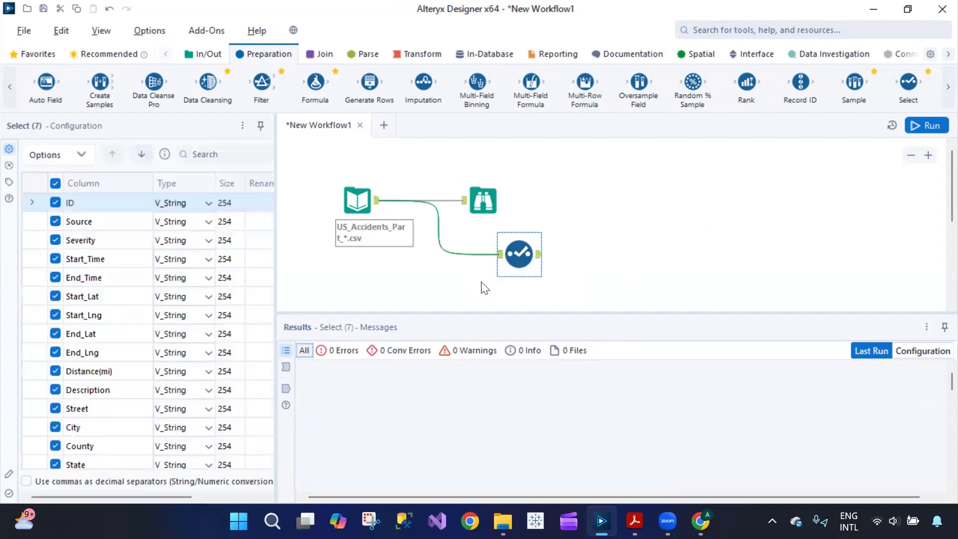
# Step: Delete the Browse tool and move the Select tool into its place beside the Input Data tool
pyautogui.click(493, 200)
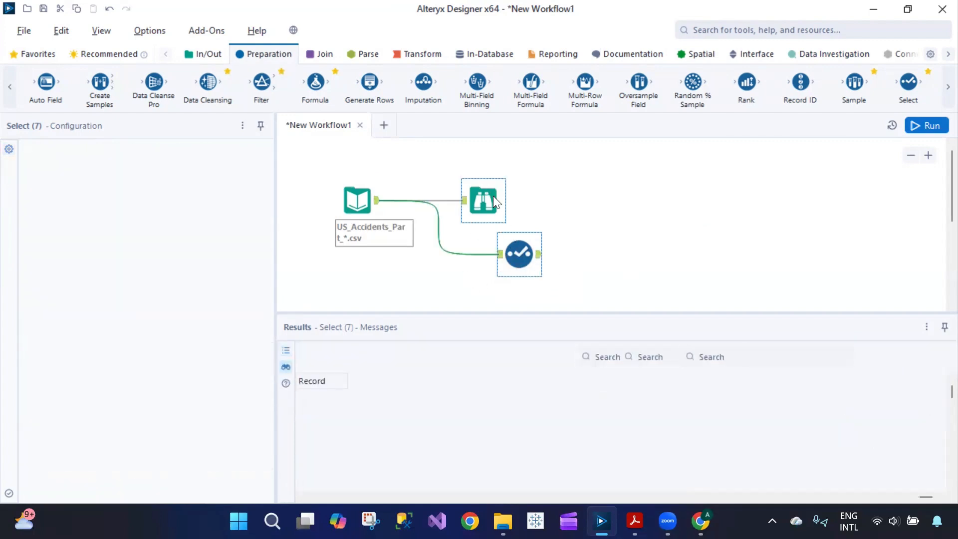
pyautogui.rightClick(471, 200)
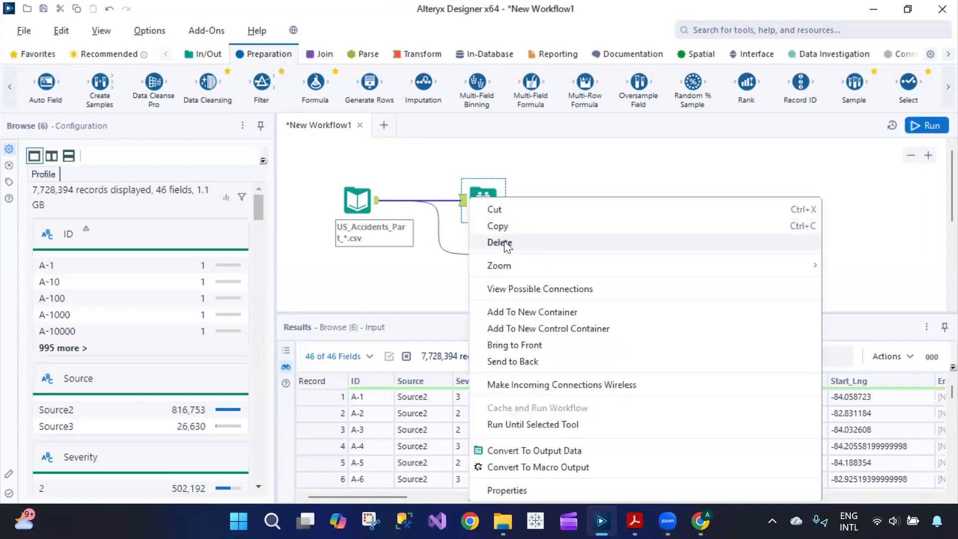
pyautogui.click(505, 243)
pyautogui.moveTo(505, 243); pyautogui.dragTo(485, 181)
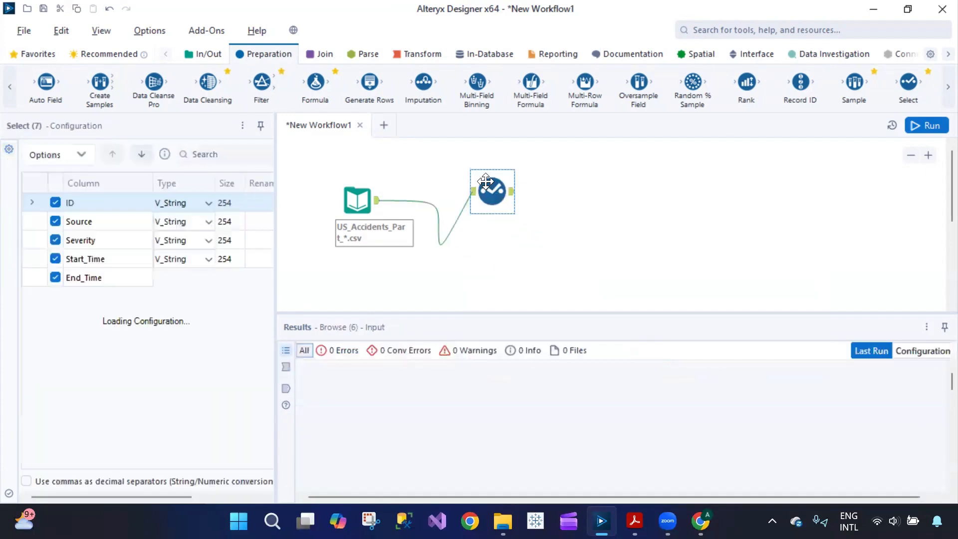
pyautogui.rightClick(523, 251)
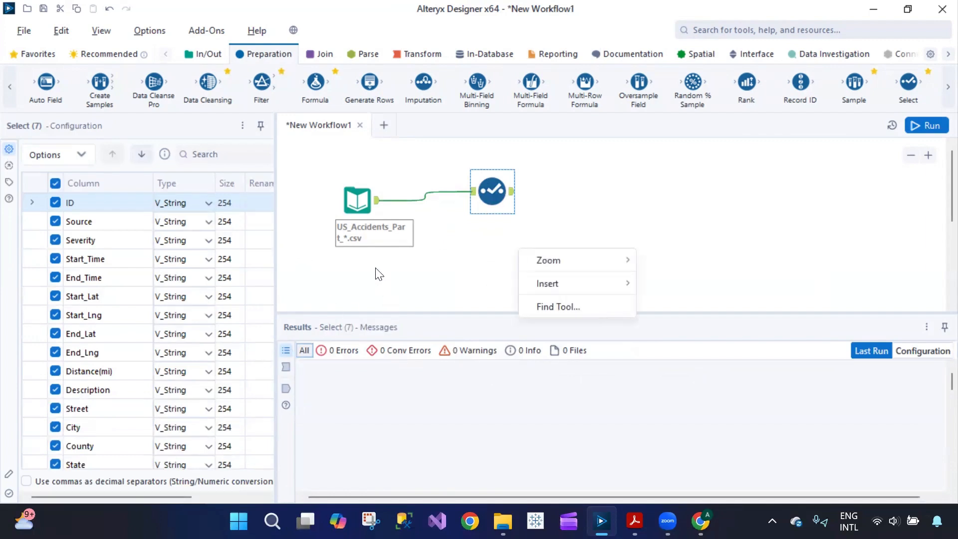
# Step: Deselect all columns in the Select tool, and include only ID, Source, Start_Time and End_Time
pyautogui.scroll(-10, 129, 417)
pyautogui.scroll(10, 137, 350)
pyautogui.click(56, 184)
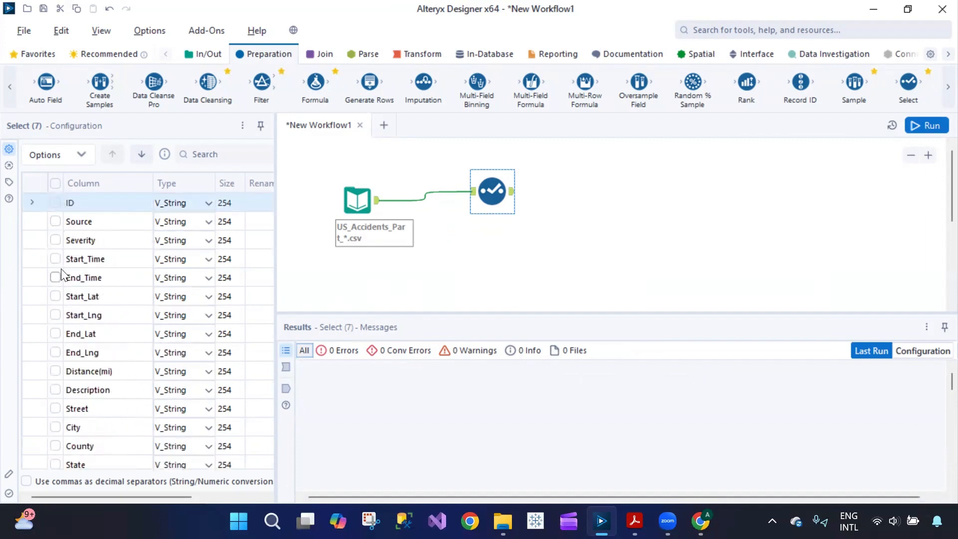
pyautogui.click(56, 202)
pyautogui.click(54, 223)
pyautogui.click(53, 259)
pyautogui.click(53, 277)
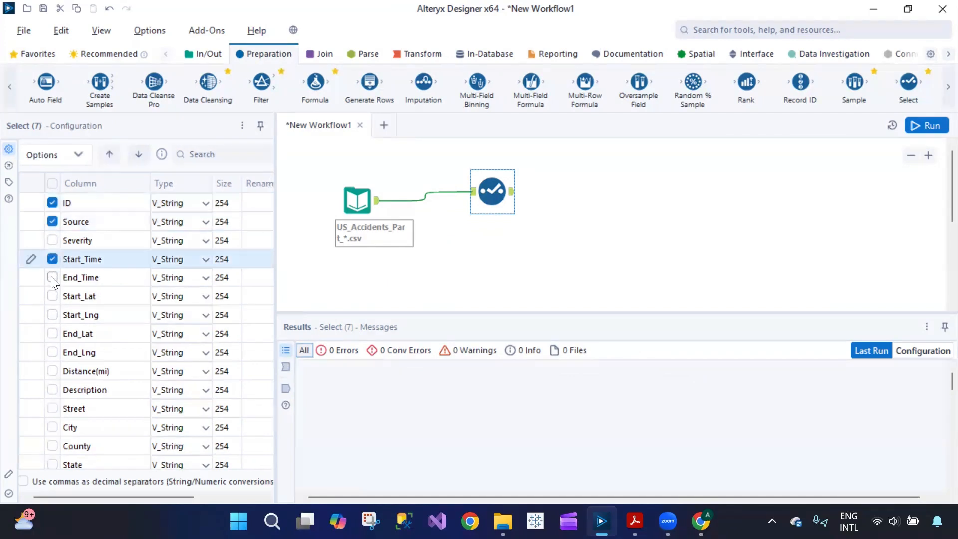
# Step: Include the Distance(mi), Description, Street, City, County and State columns in the Select tool
pyautogui.click(52, 408)
pyautogui.click(52, 389)
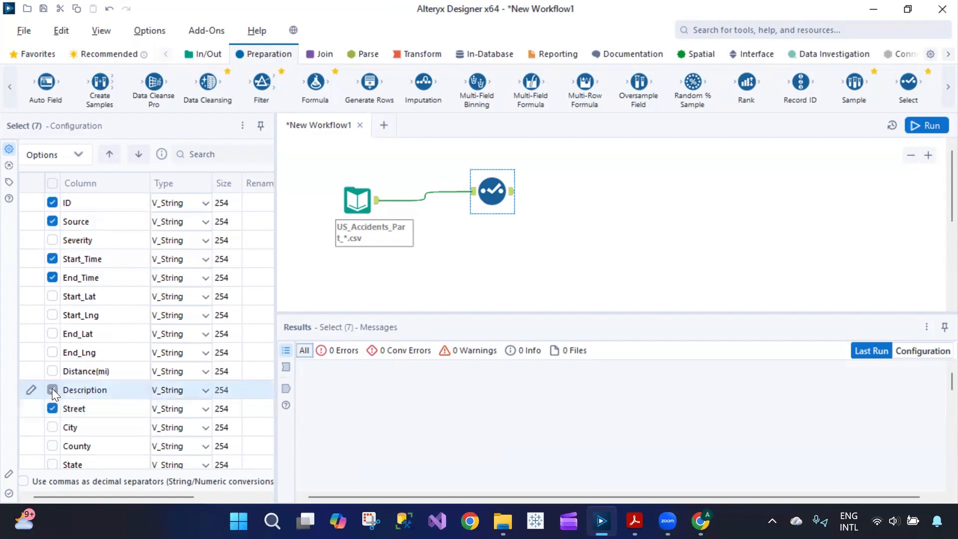
pyautogui.click(52, 371)
pyautogui.click(52, 427)
pyautogui.click(52, 445)
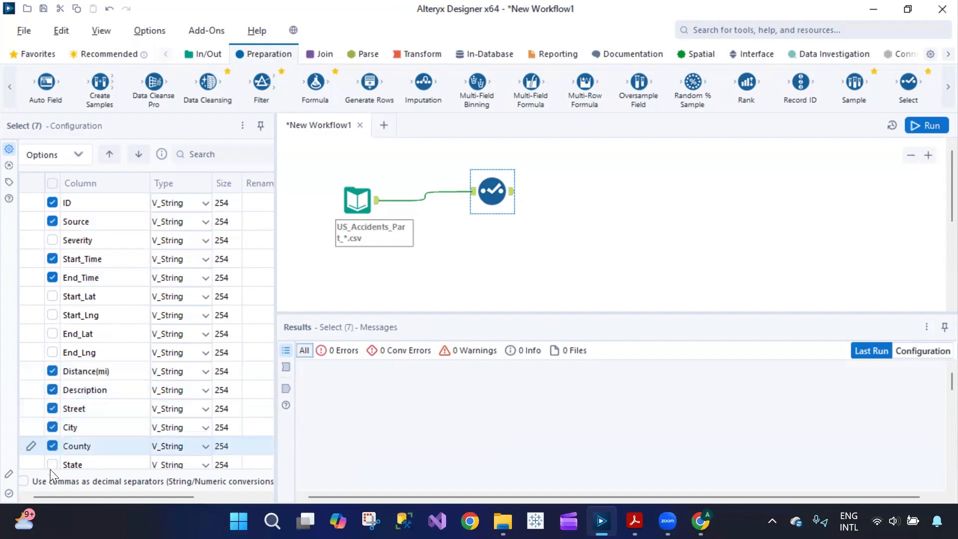
pyautogui.click(53, 464)
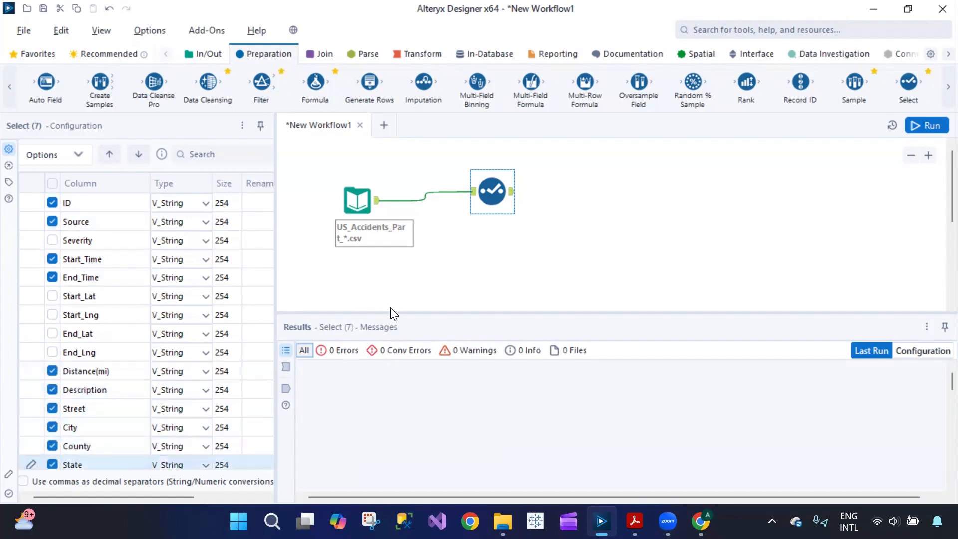
# Step: Include the Humidity(%), Pressure(in), Wind_Direction, Wind_Speed(mph) and Weather_Condition columns in the Select tool
pyautogui.scroll(-4, 259, 372)
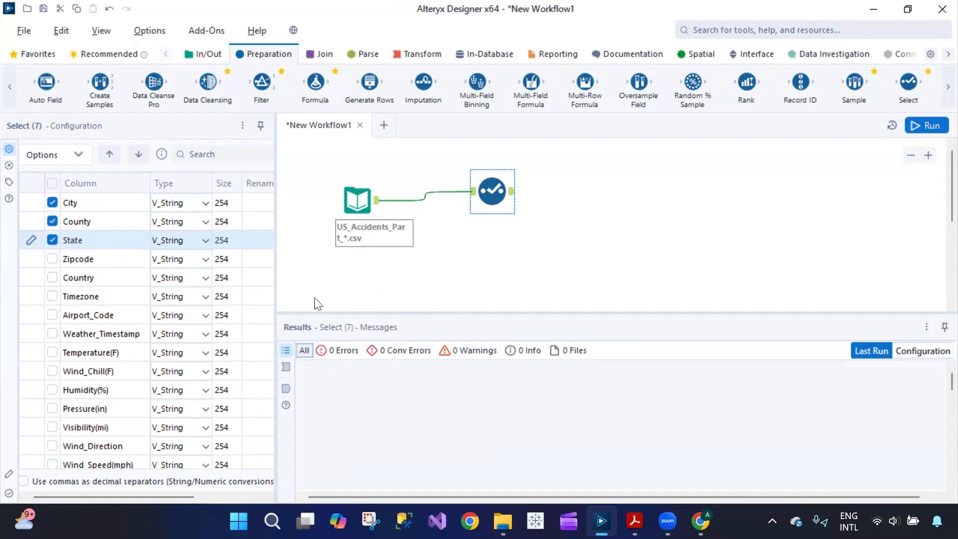
pyautogui.click(405, 242)
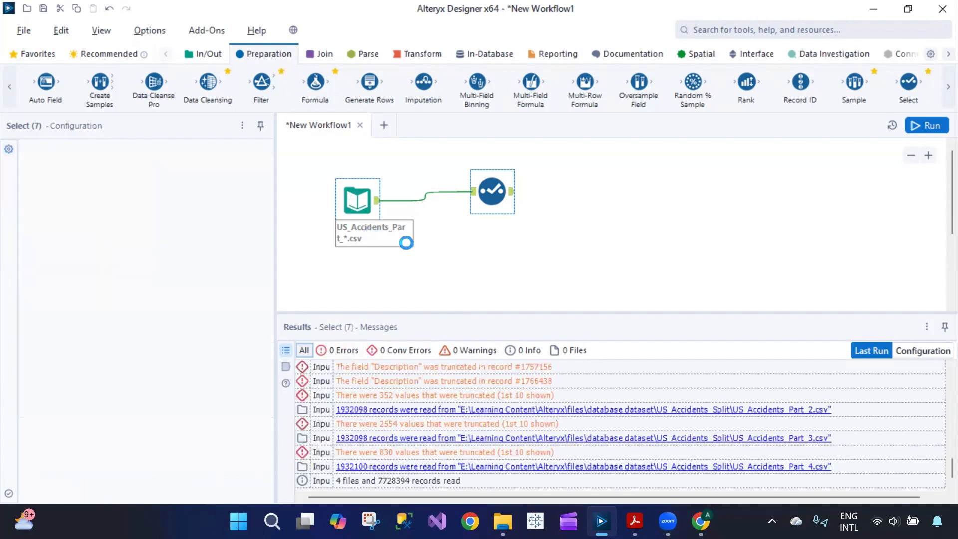
pyautogui.click(488, 193)
pyautogui.click(407, 236)
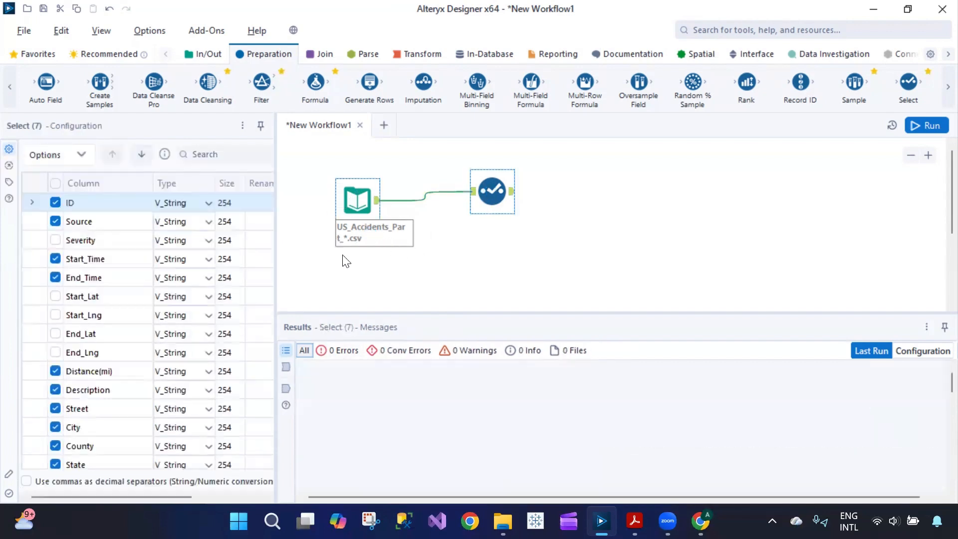
pyautogui.scroll(-4, 139, 394)
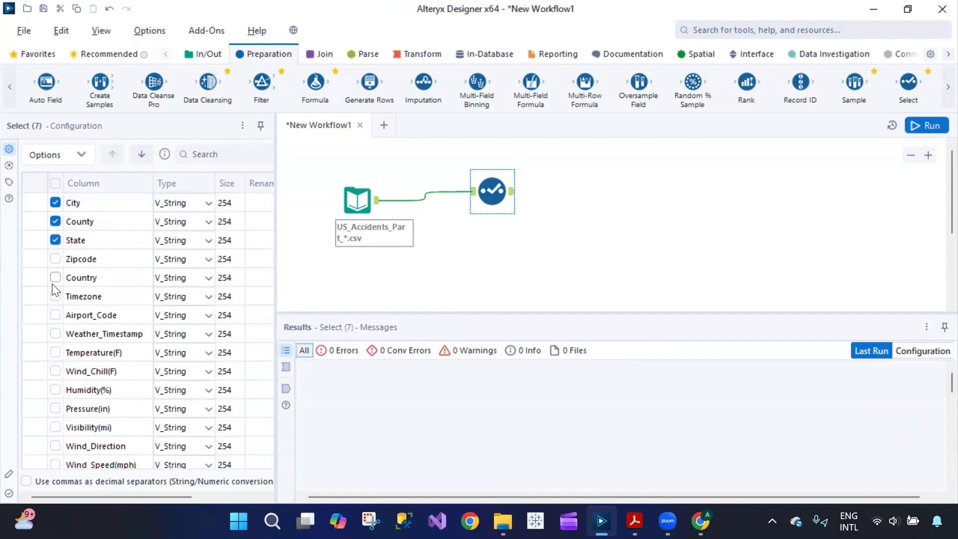
pyautogui.click(55, 390)
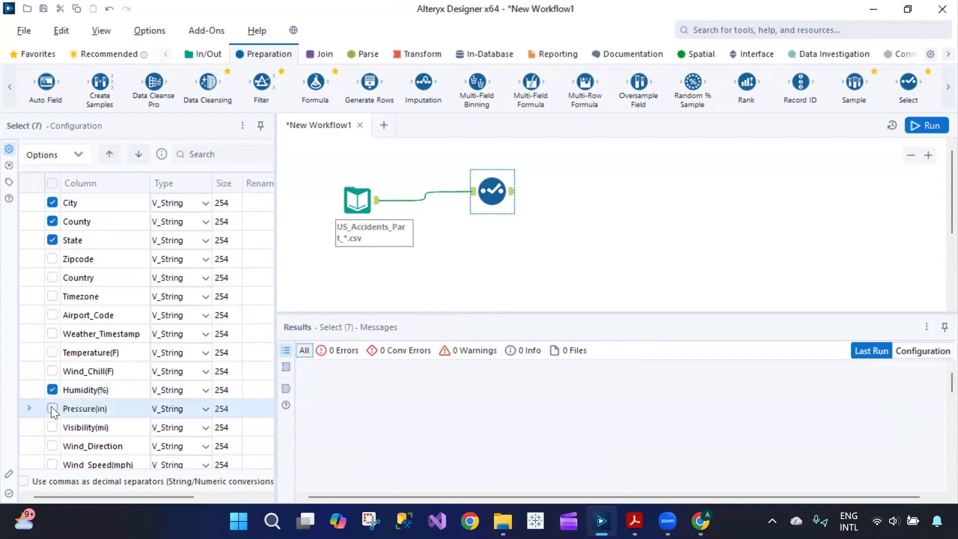
pyautogui.click(55, 409)
pyautogui.scroll(-1, 55, 408)
pyautogui.click(52, 446)
pyautogui.click(52, 408)
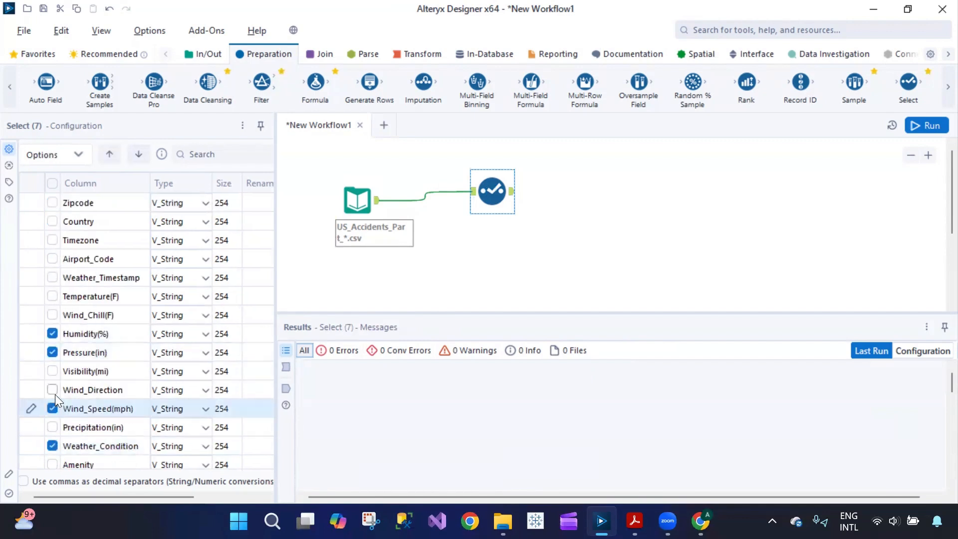
pyautogui.click(52, 389)
pyautogui.scroll(5, 149, 414)
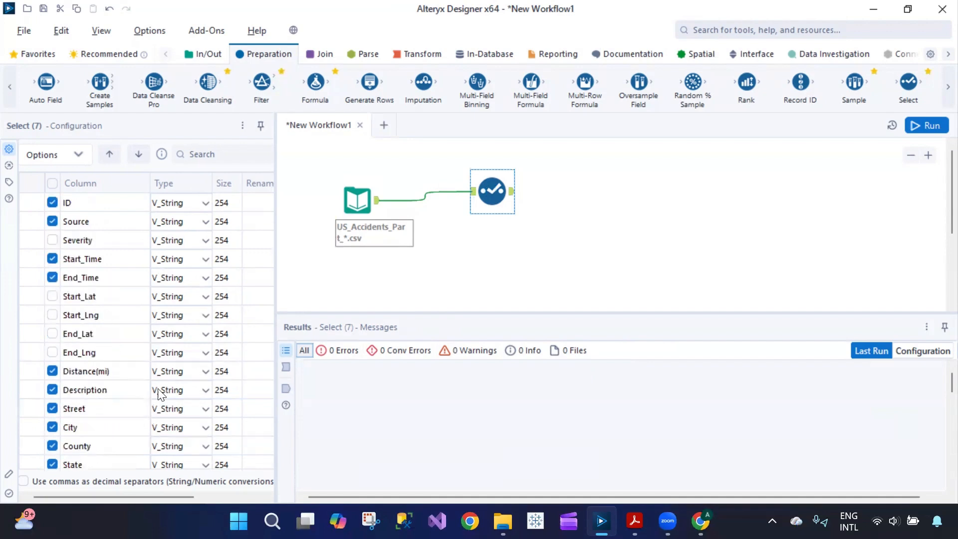
# Step: Add a Browse tool connected to the Select tool's output, and reselect the Select tool
pyautogui.click(199, 54)
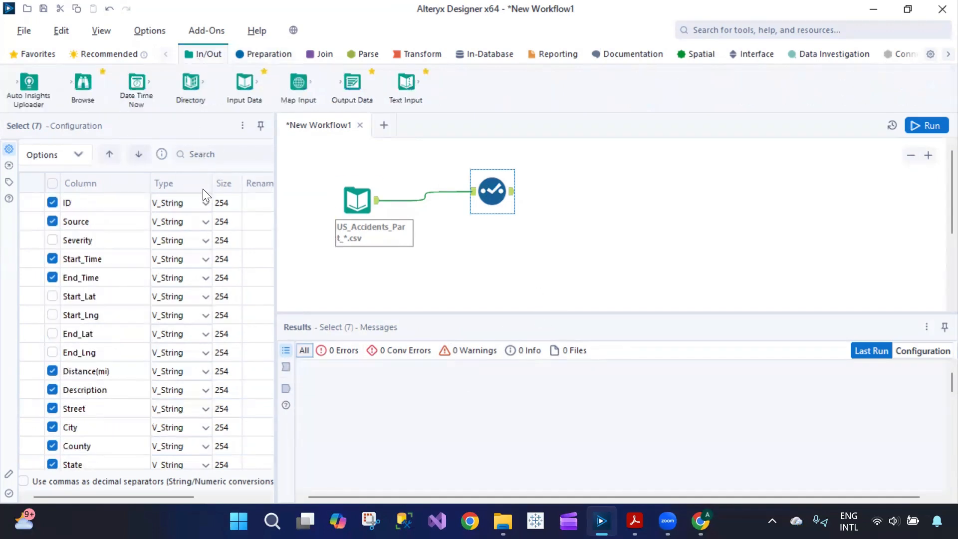
pyautogui.moveTo(83, 82); pyautogui.dragTo(608, 185)
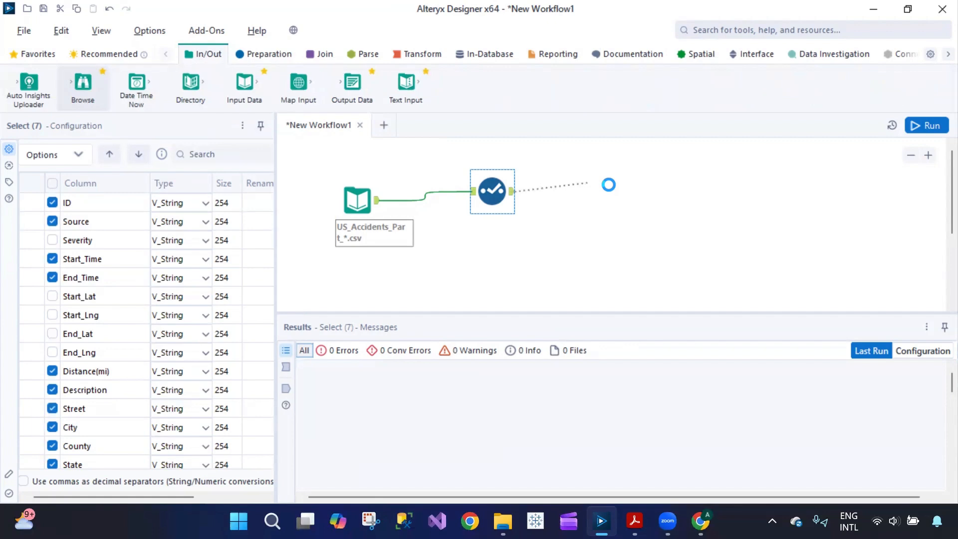
pyautogui.click(493, 189)
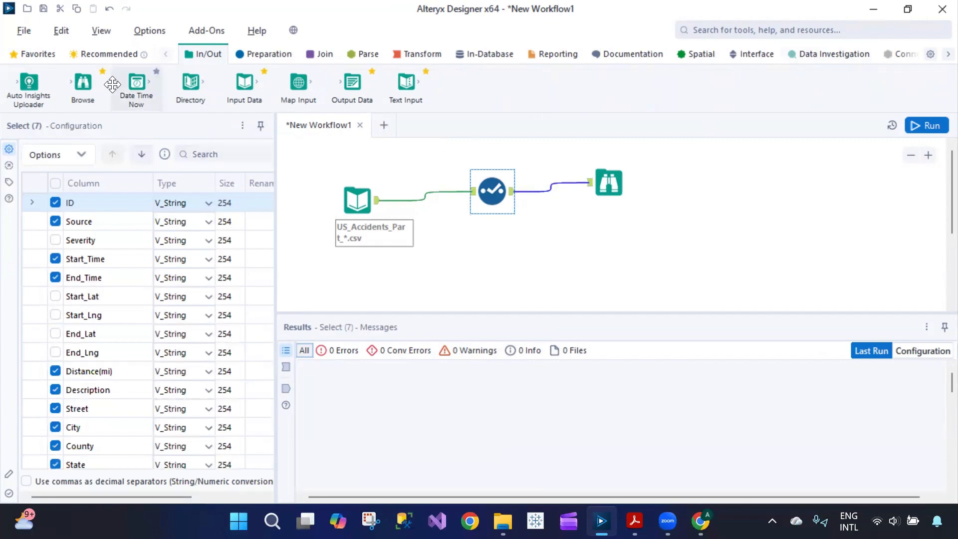
# Step: Open the example workflow for the Select tool, look at it, and return to New Workflow1
pyautogui.click(47, 54)
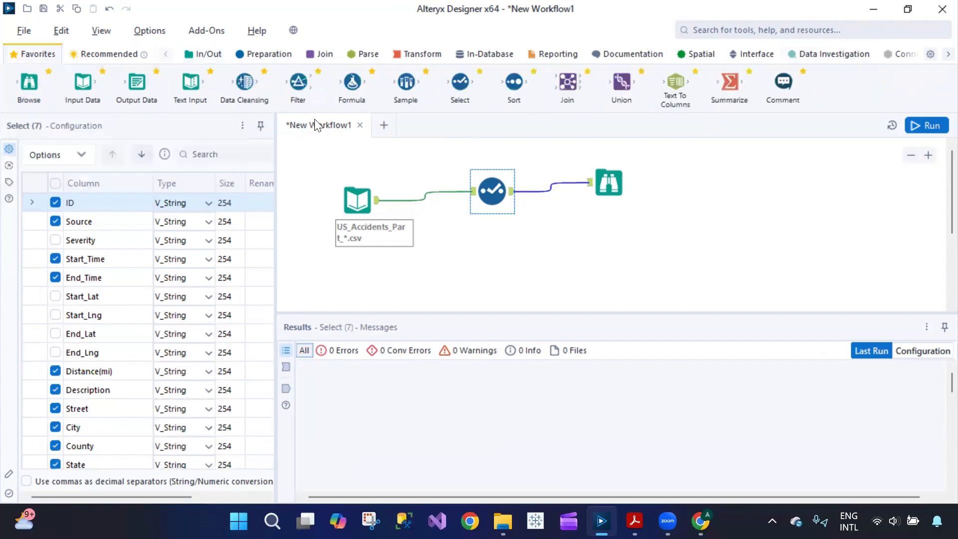
pyautogui.rightClick(457, 99)
pyautogui.click(486, 141)
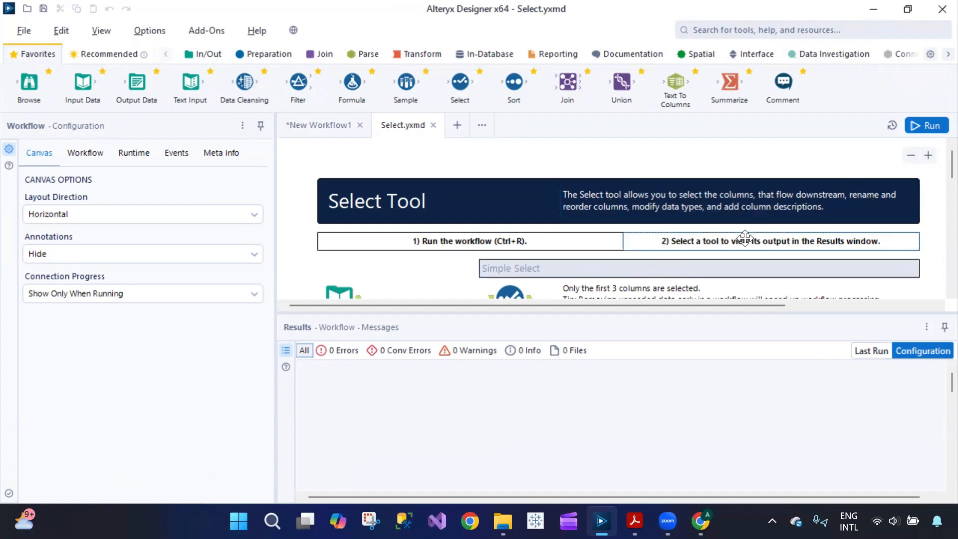
pyautogui.click(329, 132)
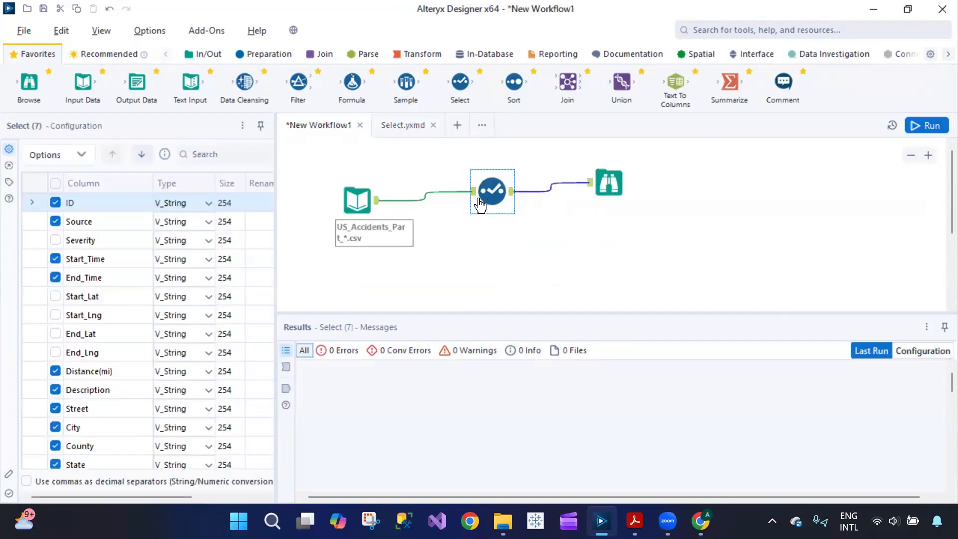
# Step: View the data types available for the Distance(mi) column in the Select tool
pyautogui.click(195, 374)
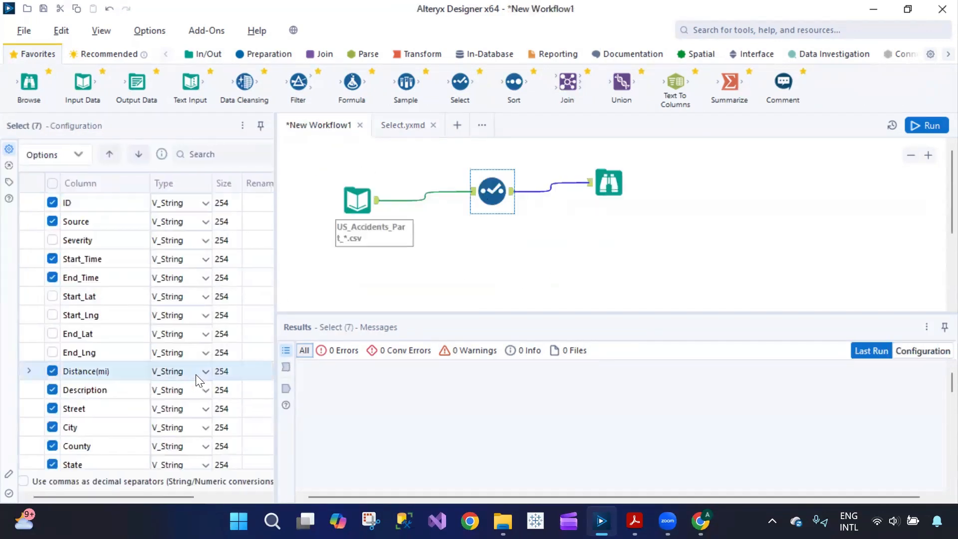
pyautogui.click(203, 371)
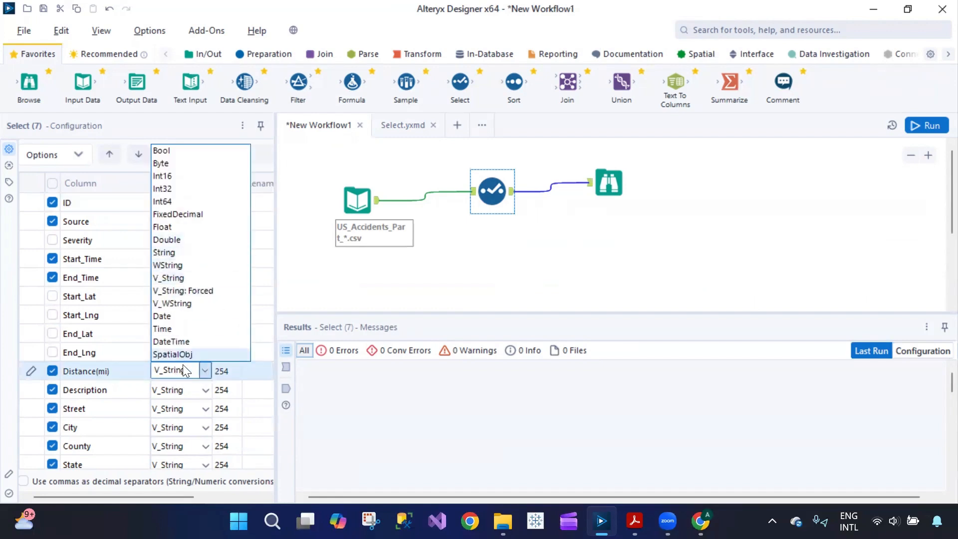
pyautogui.click(410, 280)
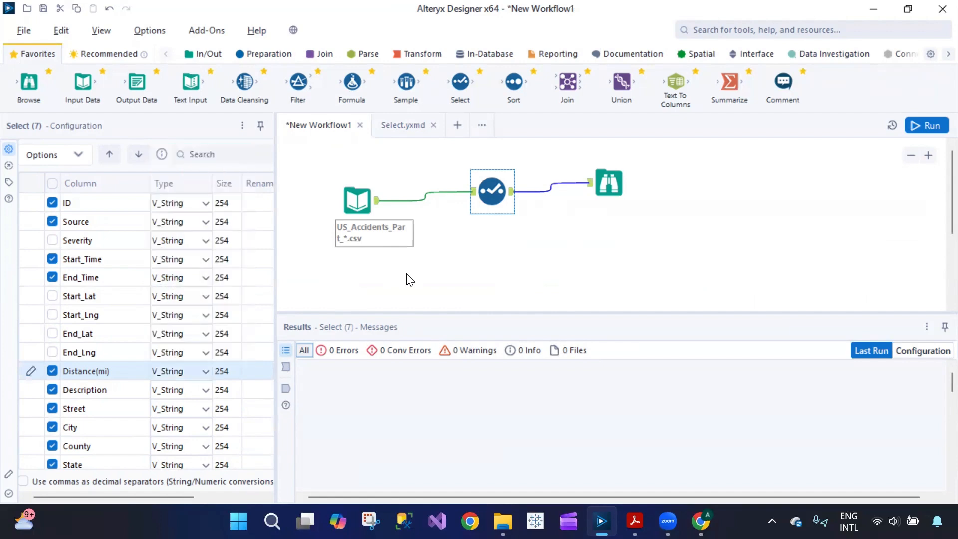
# Step: Set the data type of the Start_Time and End_Time columns to Date in the Select tool
pyautogui.click(198, 261)
pyautogui.click(199, 261)
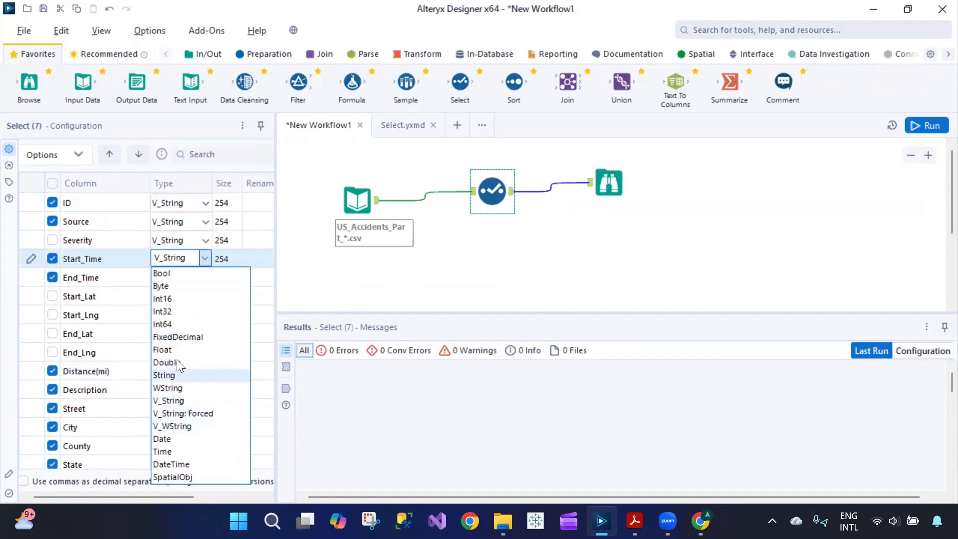
pyautogui.click(184, 439)
pyautogui.click(194, 278)
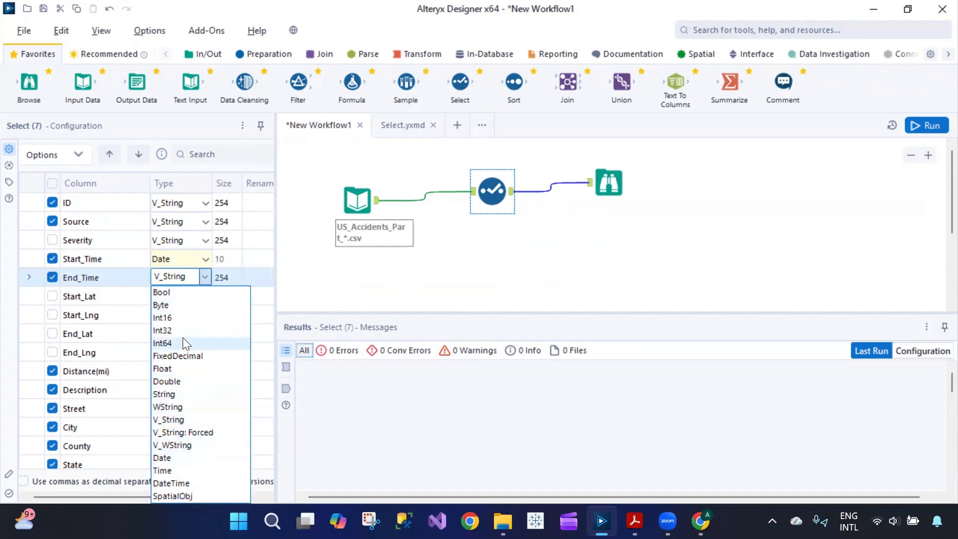
pyautogui.click(180, 458)
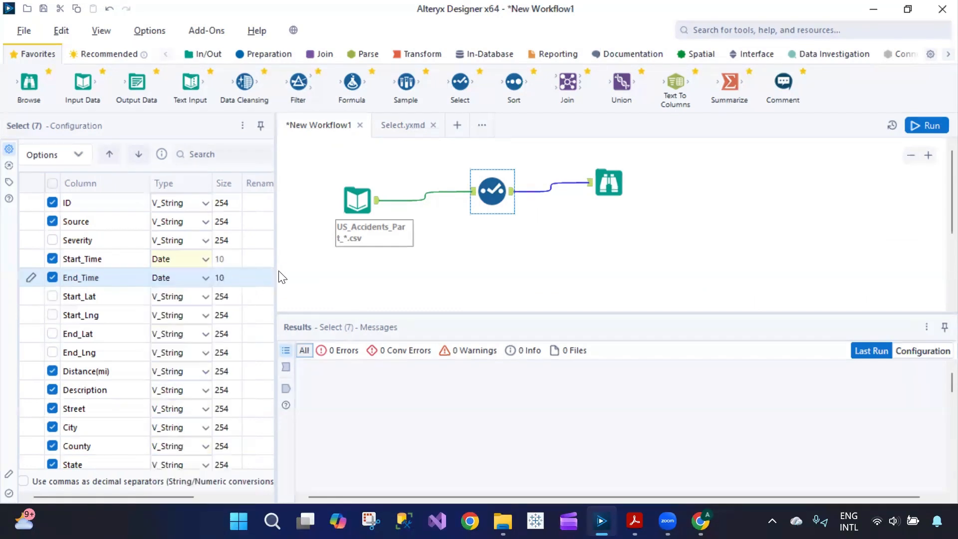
pyautogui.click(467, 250)
pyautogui.click(494, 193)
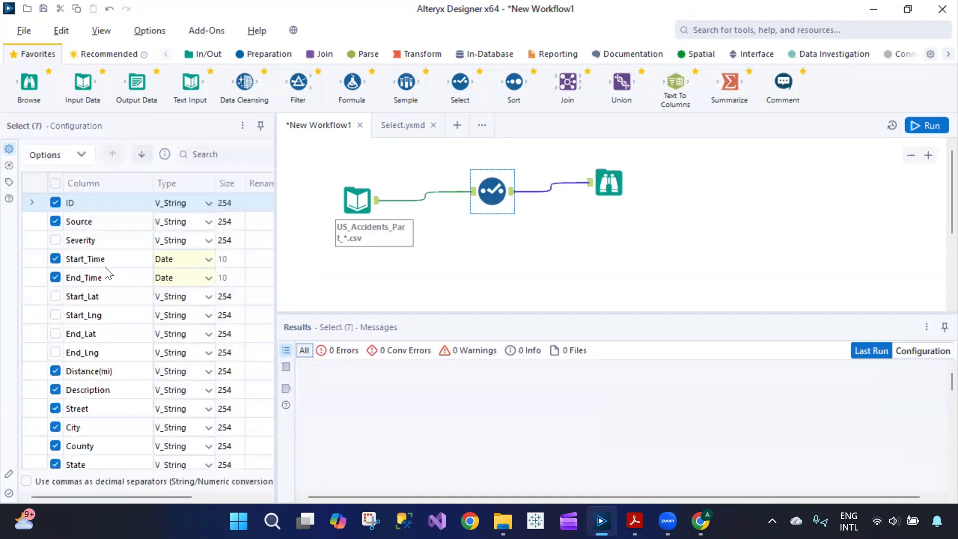
# Step: Run the workflow and examine the selected columns of the combined records in the Browse tool
pyautogui.click(604, 181)
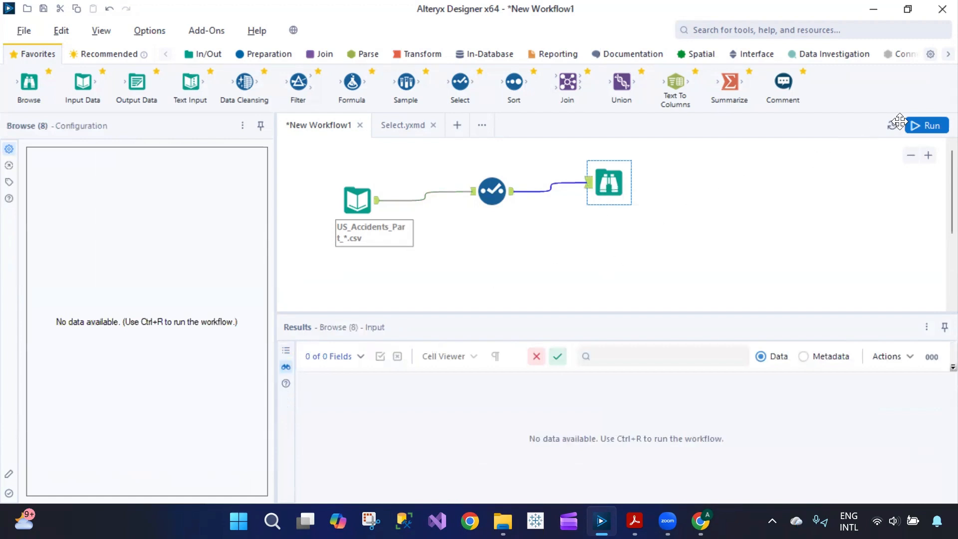
pyautogui.click(926, 125)
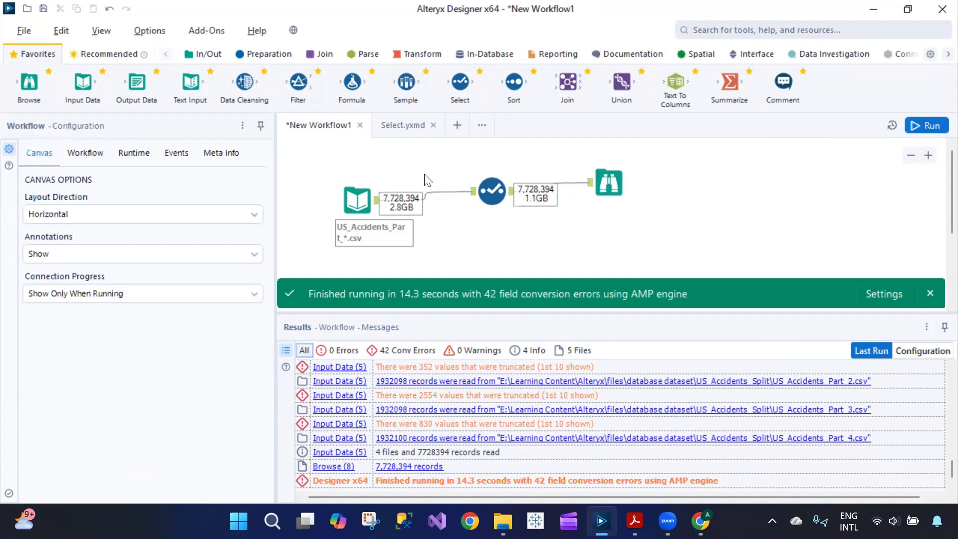
pyautogui.click(491, 187)
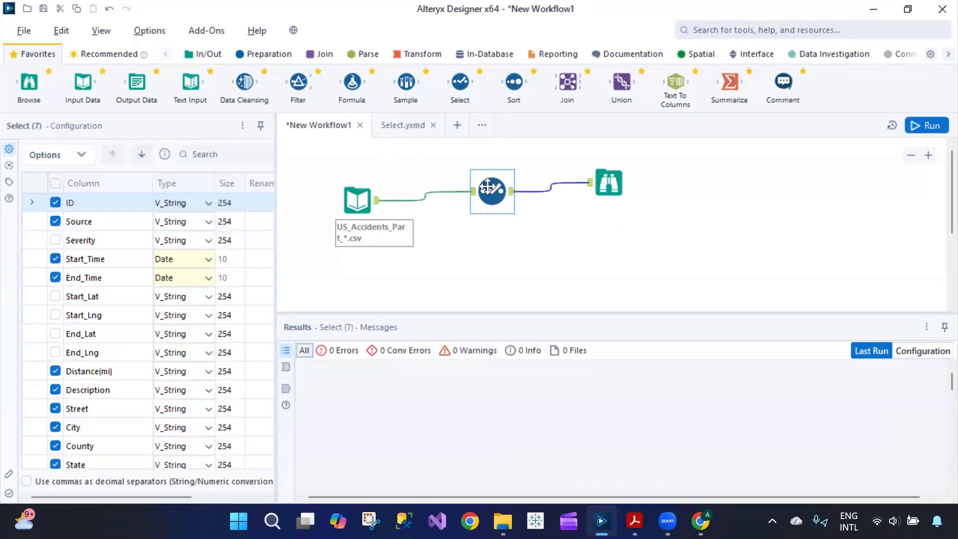
pyautogui.click(606, 181)
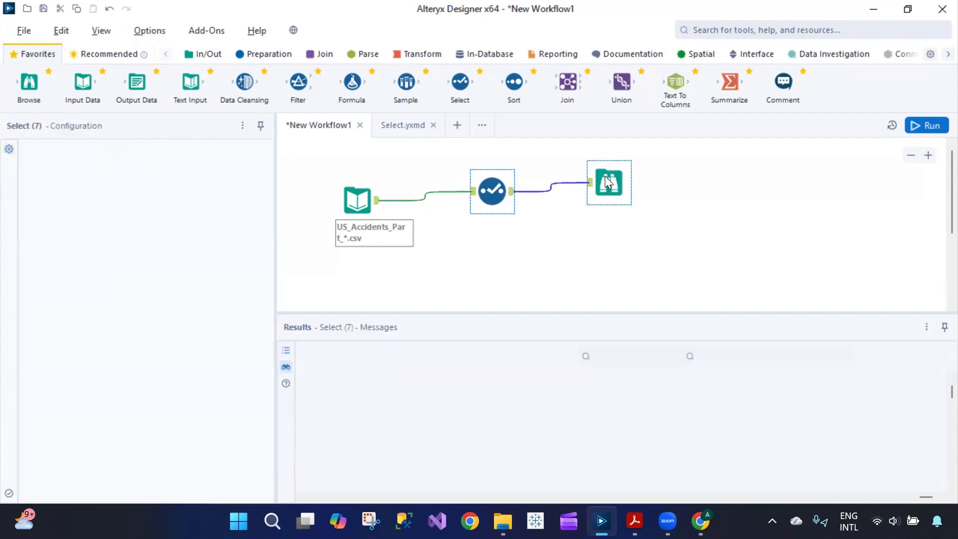
pyautogui.moveTo(525, 492); pyautogui.dragTo(478, 536)
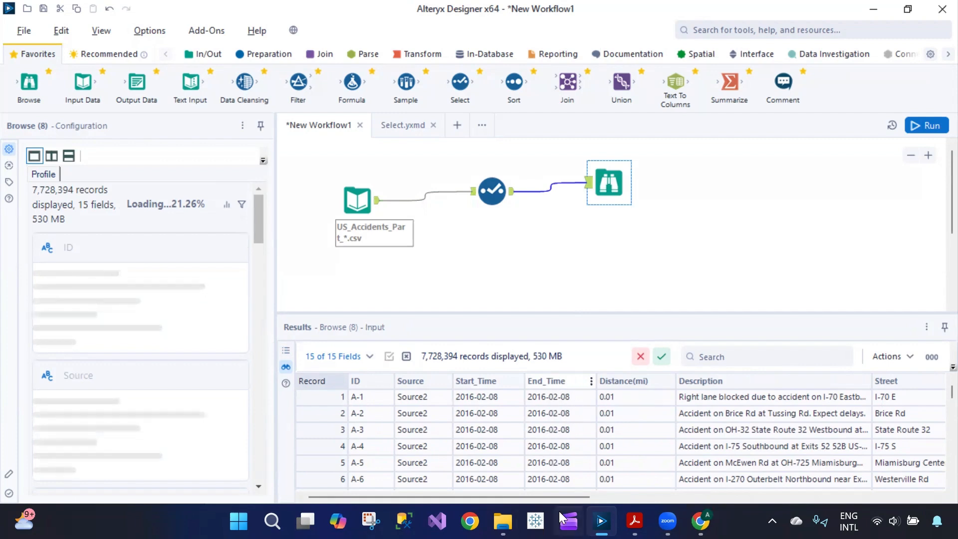
pyautogui.moveTo(566, 492); pyautogui.dragTo(926, 483)
pyautogui.click(643, 247)
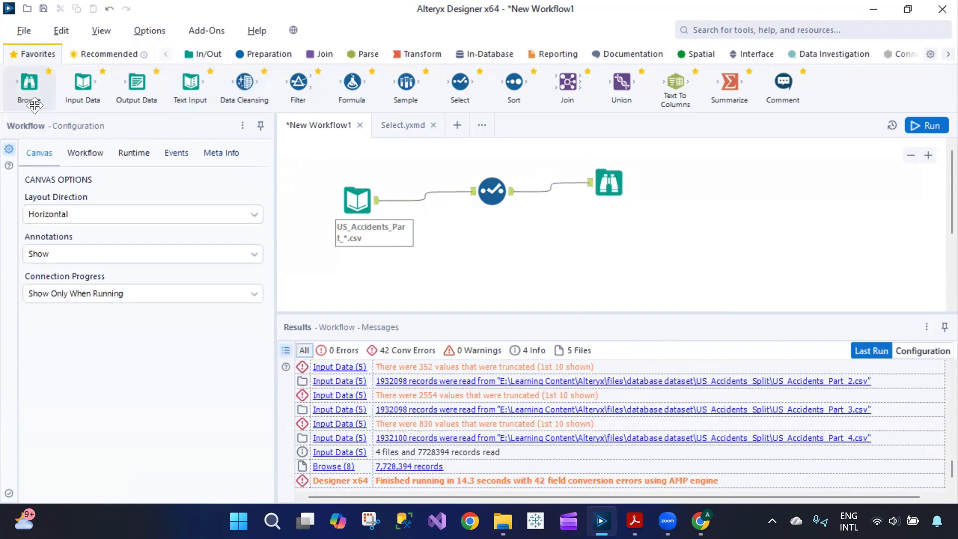
# Step: Add an Output Data tool below the Browse tool and connect the Select tool's output to it
pyautogui.moveTo(135, 89); pyautogui.dragTo(624, 253)
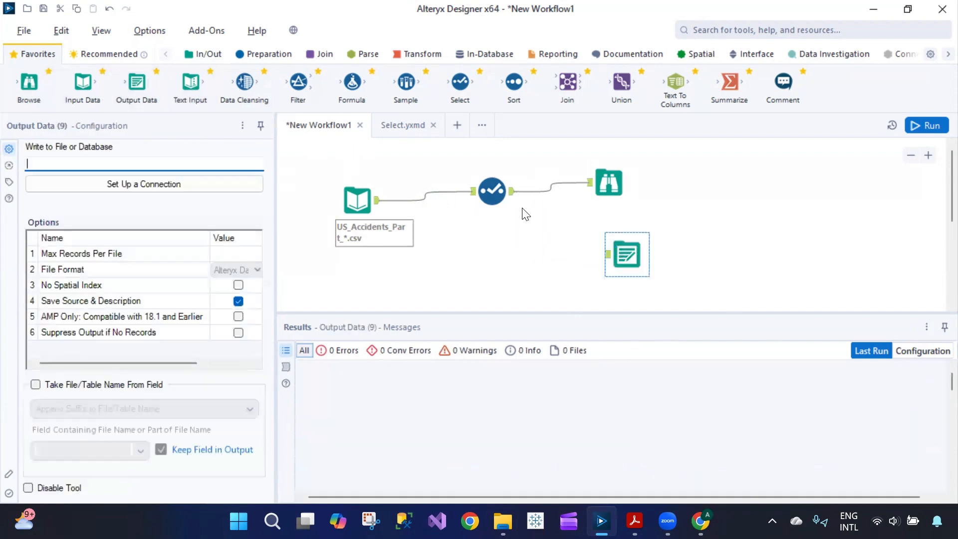
pyautogui.moveTo(511, 193); pyautogui.dragTo(626, 253)
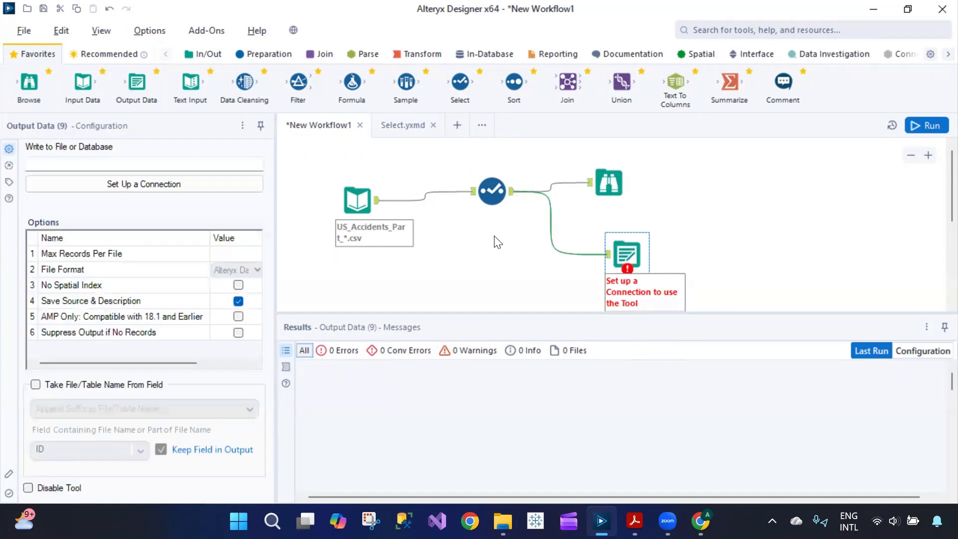
# Step: While choosing the Output Data file, create an Excel worksheet named US Accident Combined Final dataset in the US_Accidents_Split folder
pyautogui.click(162, 184)
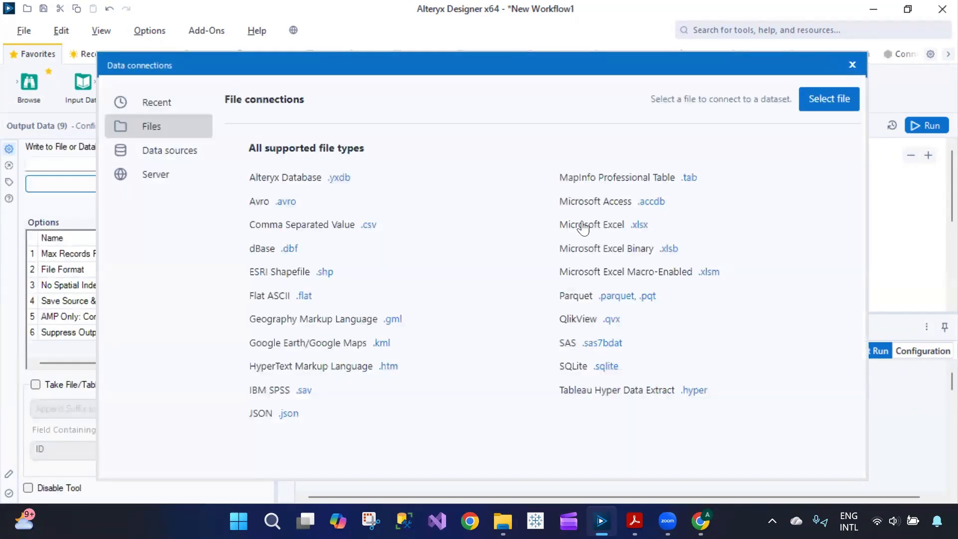
pyautogui.click(841, 103)
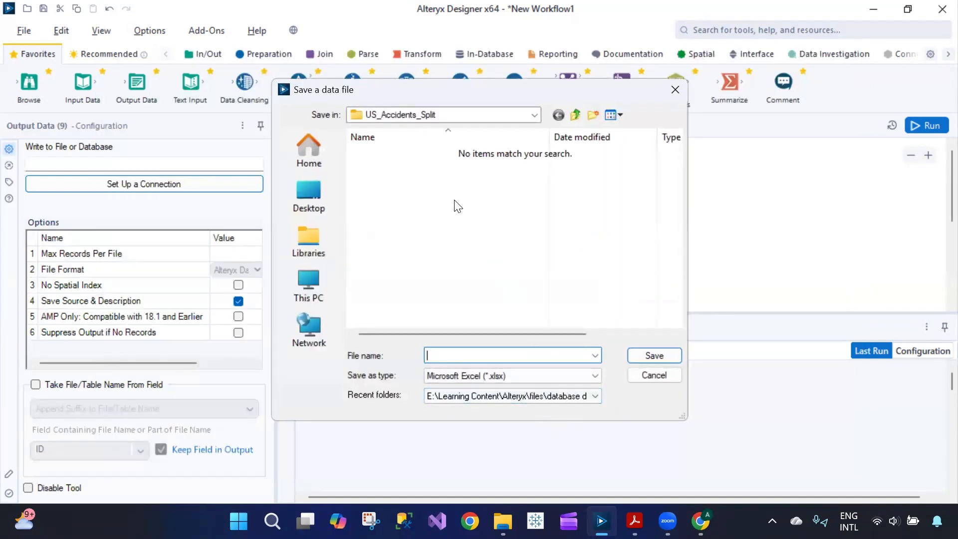
pyautogui.rightClick(454, 203)
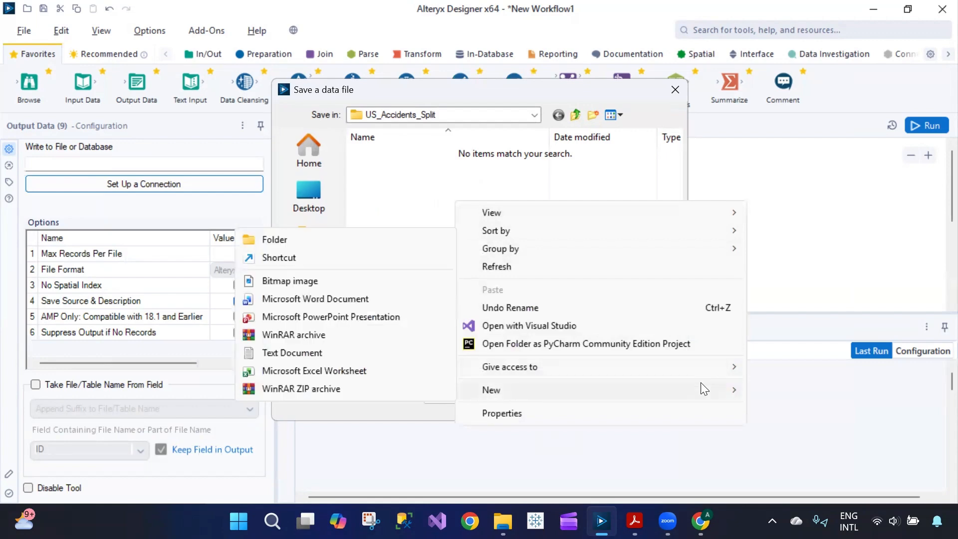
pyautogui.moveTo(699, 385)
pyautogui.click(338, 372)
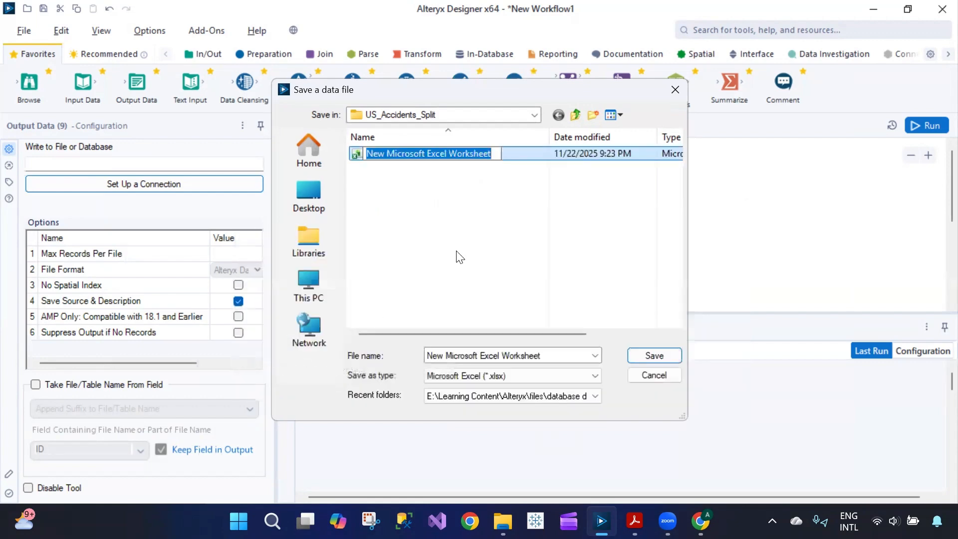
pyautogui.write('US Accident')
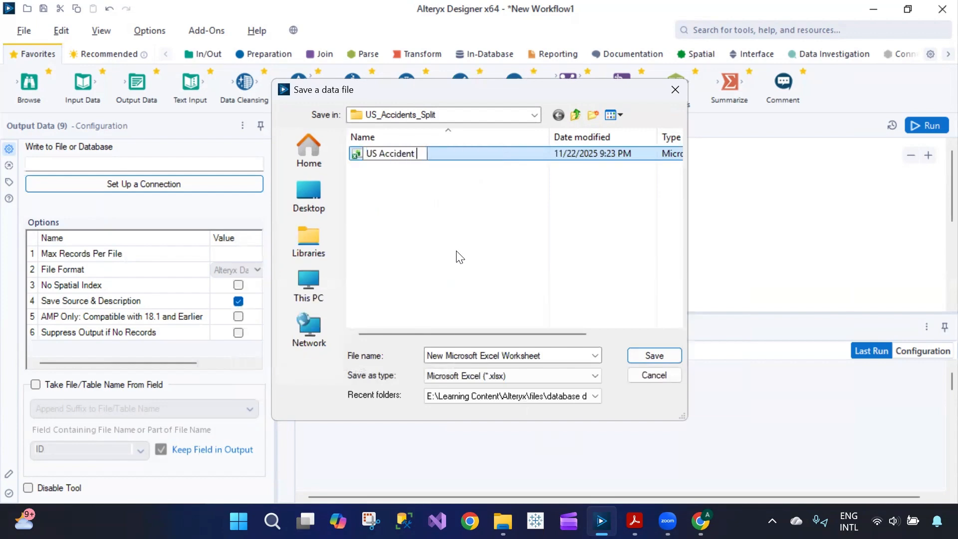
pyautogui.write(' Combined Fi')
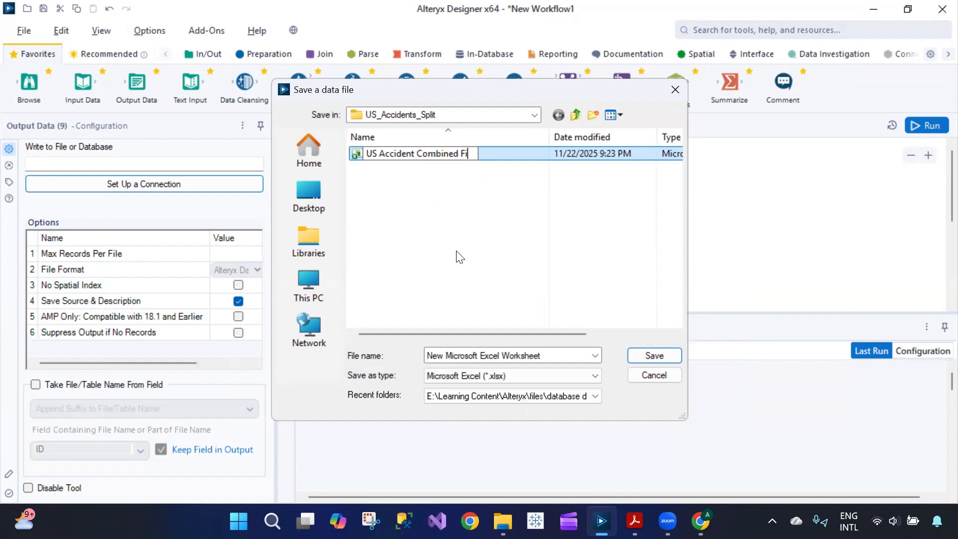
pyautogui.write('nal dataset')
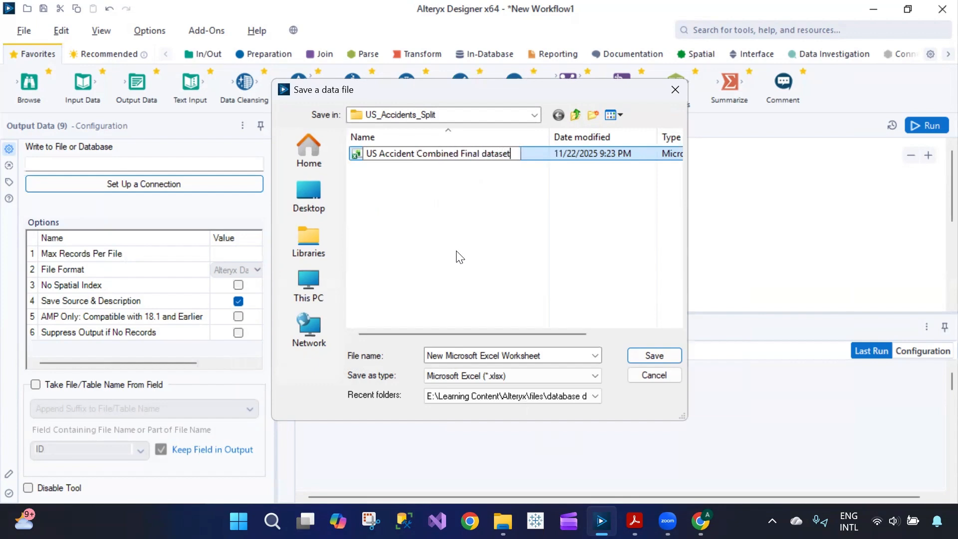
pyautogui.press('Return')
# Step: Set the Output Data tool to write to Sheet1 of US Accident Combined Final dataset.xlsx, replacing the existing file
pyautogui.click(442, 155)
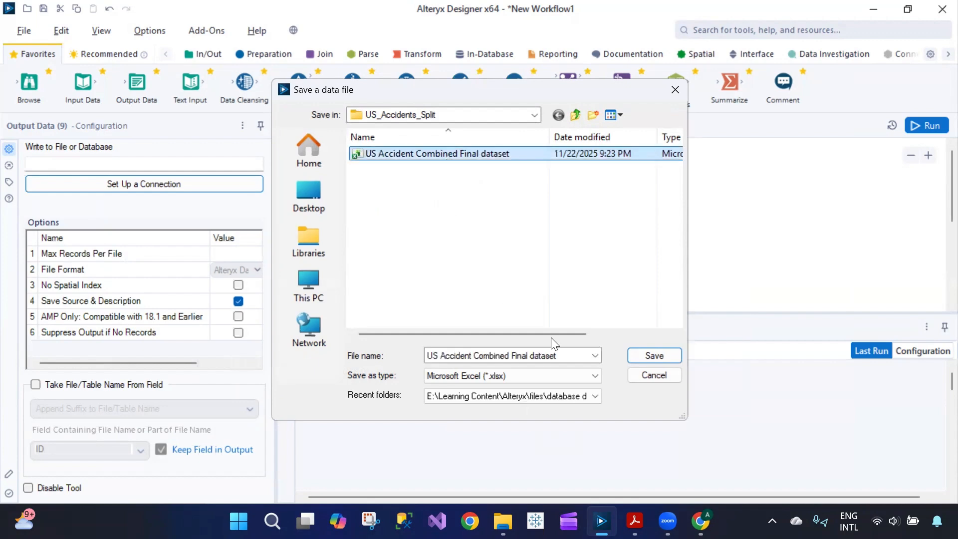
pyautogui.click(650, 355)
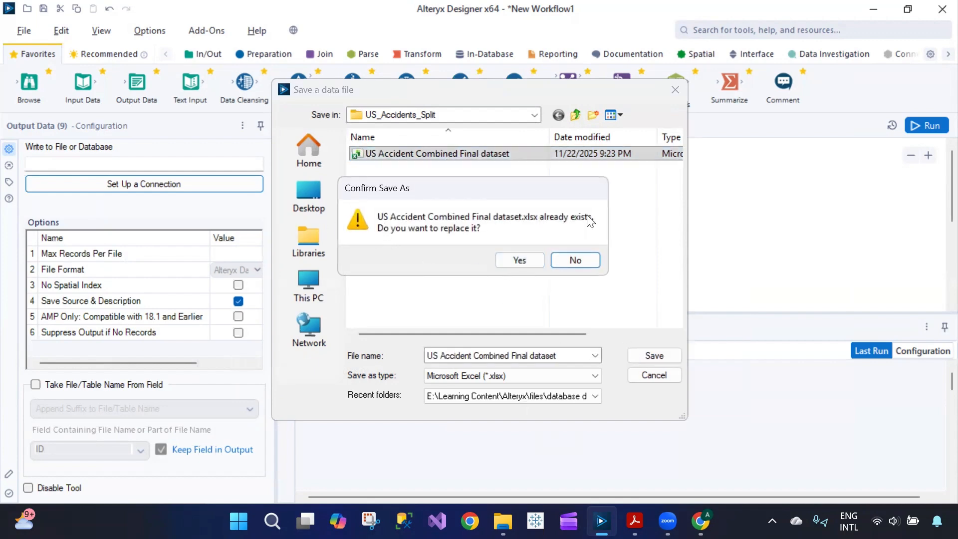
pyautogui.click(521, 262)
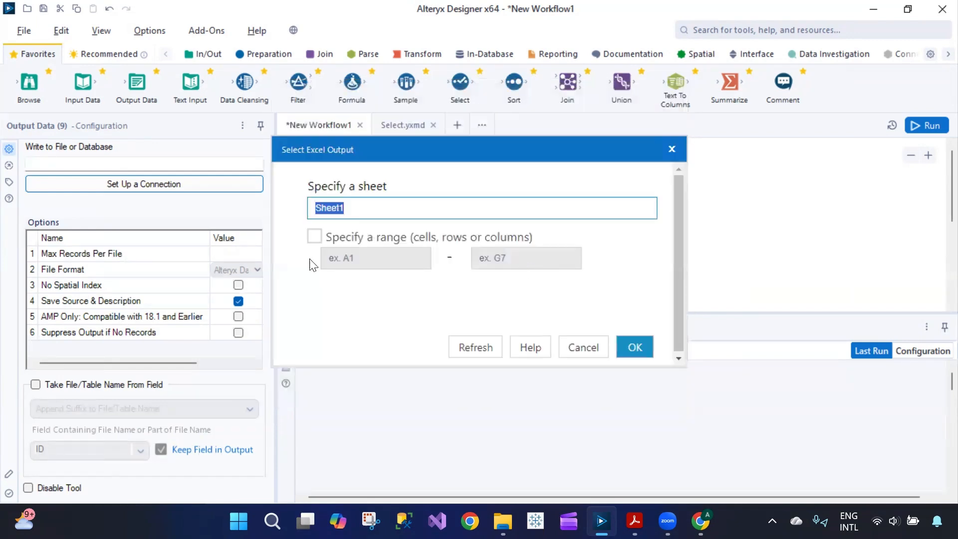
pyautogui.click(633, 347)
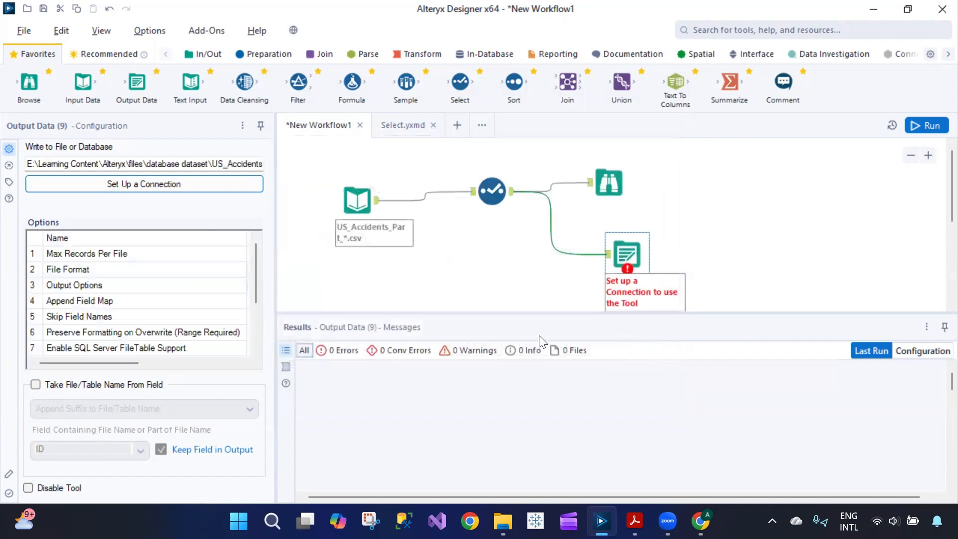
pyautogui.click(742, 242)
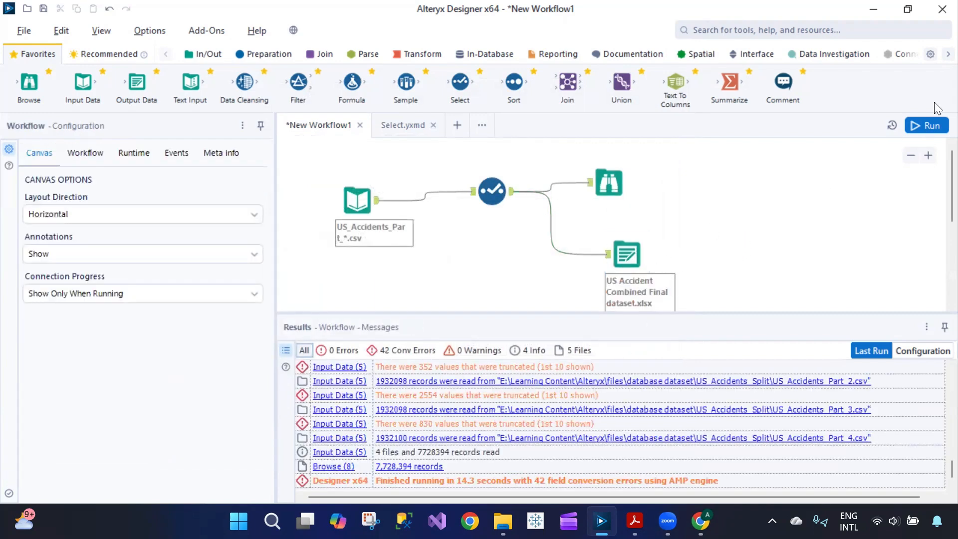
# Step: Run the workflow with the Excel output and review the messages it reports
pyautogui.click(915, 126)
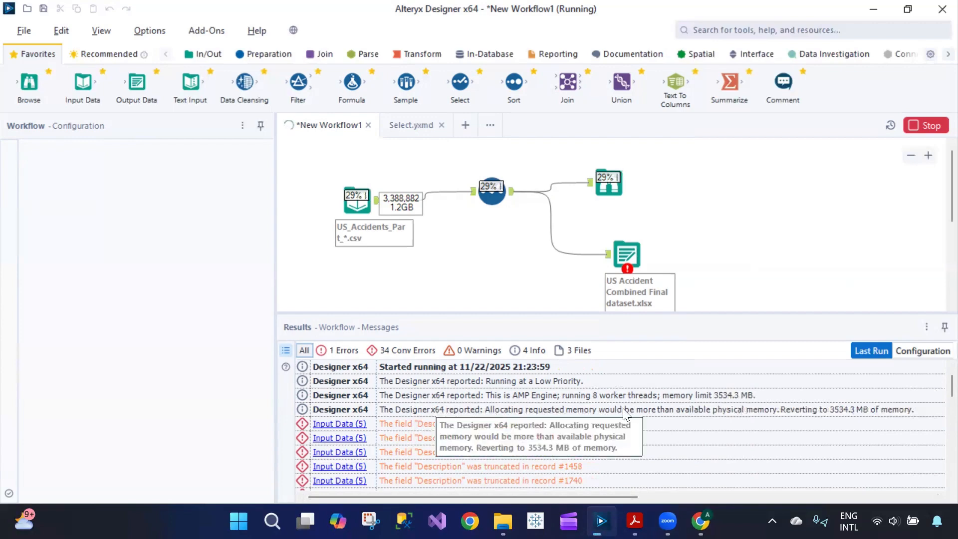
pyautogui.scroll(-2, 749, 408)
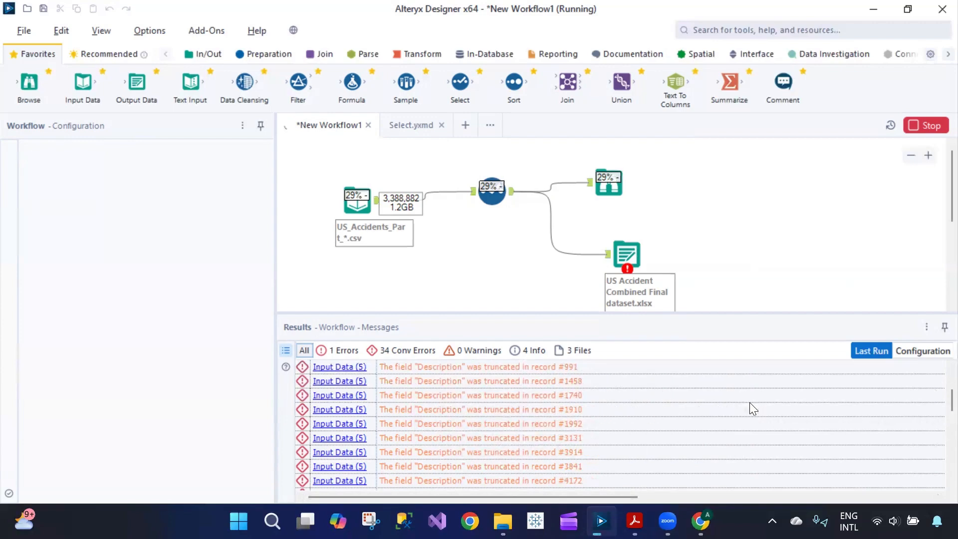
# Step: Check the newest messages of the running workflow, comparing the last run's messages with the configuration messages
pyautogui.scroll(-5, 749, 402)
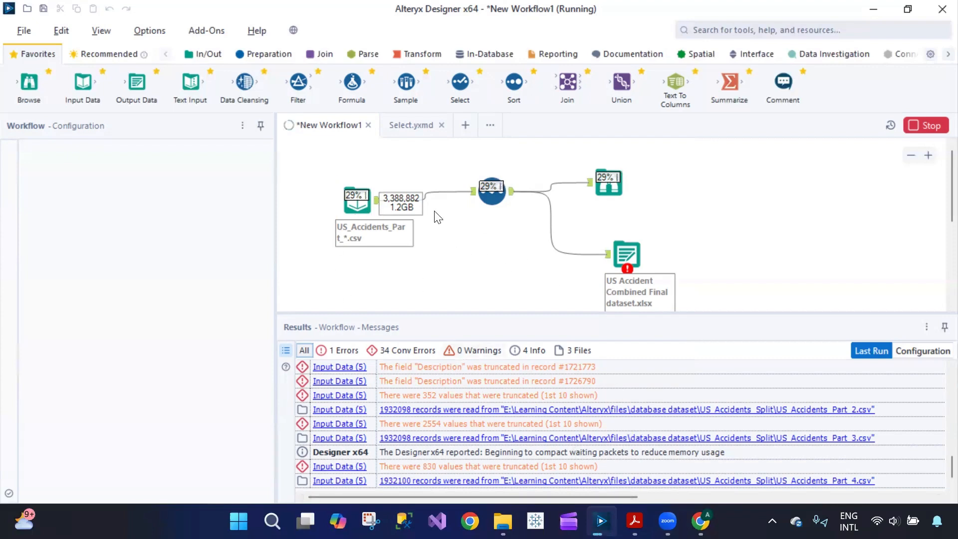
pyautogui.click(917, 352)
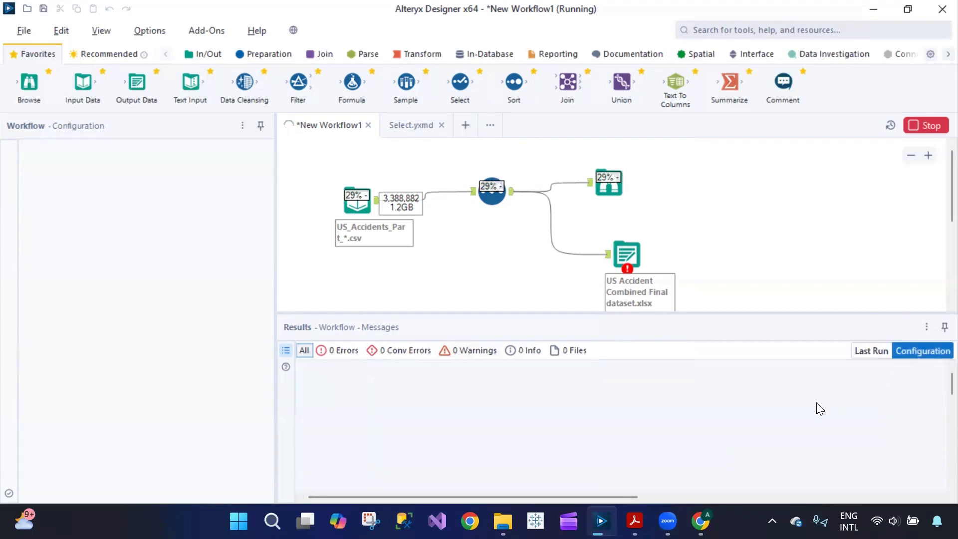
pyautogui.click(872, 351)
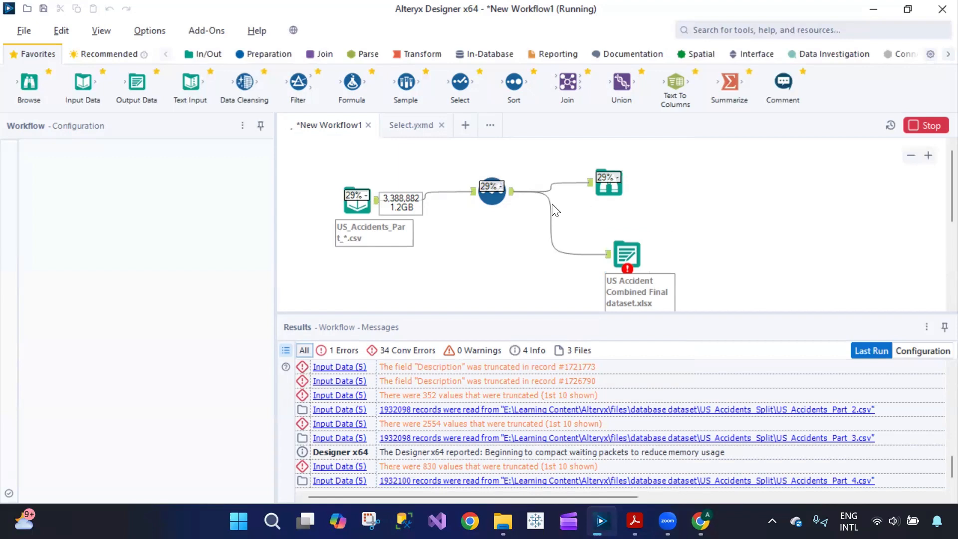
# Step: Read through the Select tool notes in the Select.yxmd example workflow and close that example
pyautogui.click(411, 124)
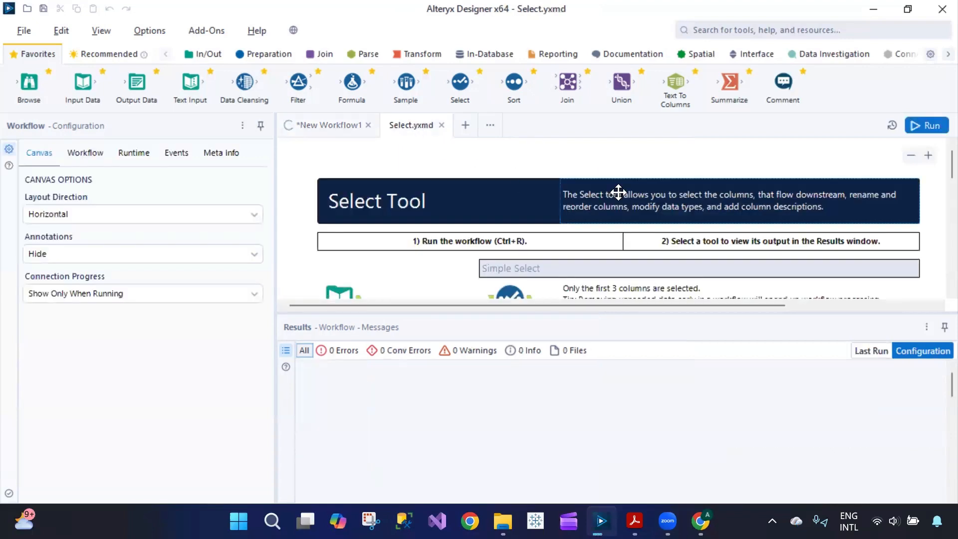
pyautogui.scroll(-3, 671, 230)
pyautogui.scroll(-3, 671, 230)
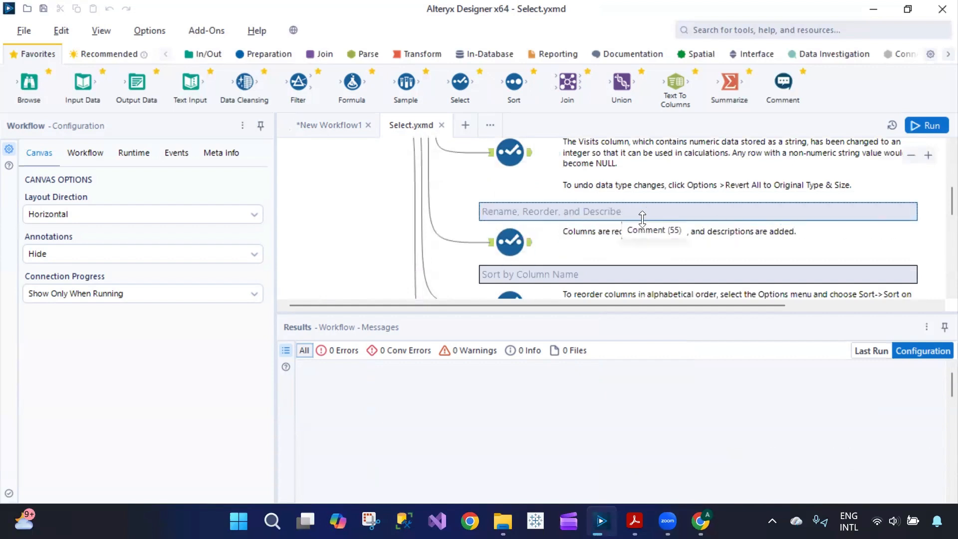
pyautogui.scroll(-2, 640, 217)
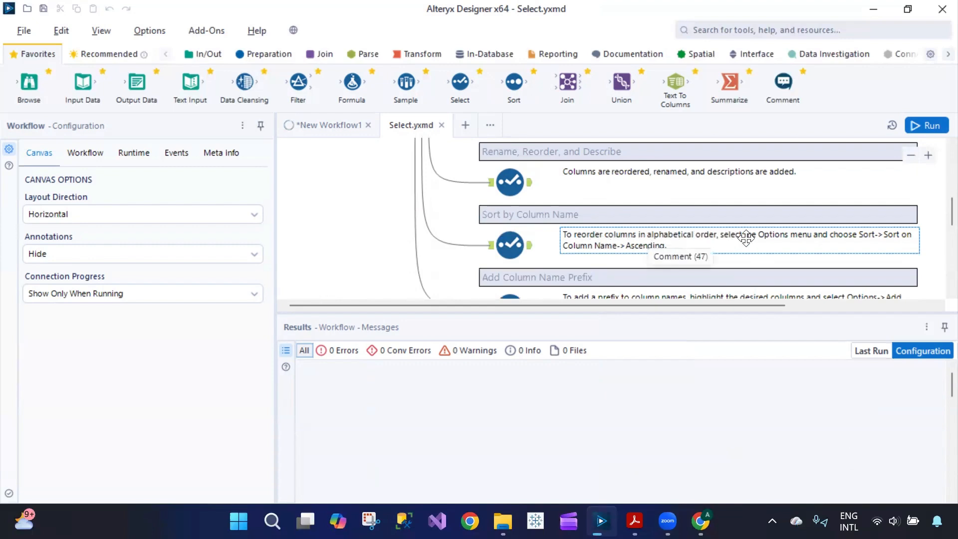
pyautogui.scroll(-2, 624, 245)
pyautogui.click(624, 246)
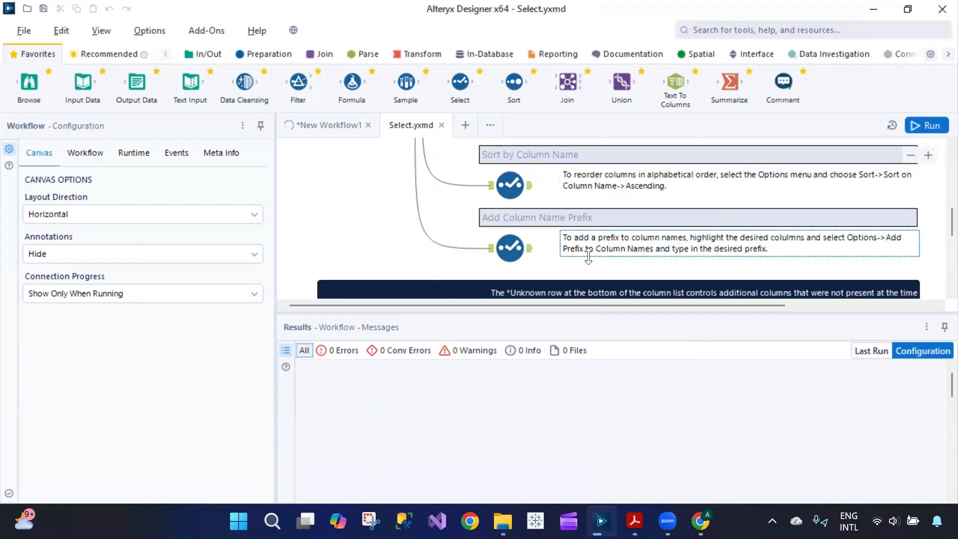
pyautogui.scroll(-5, 648, 250)
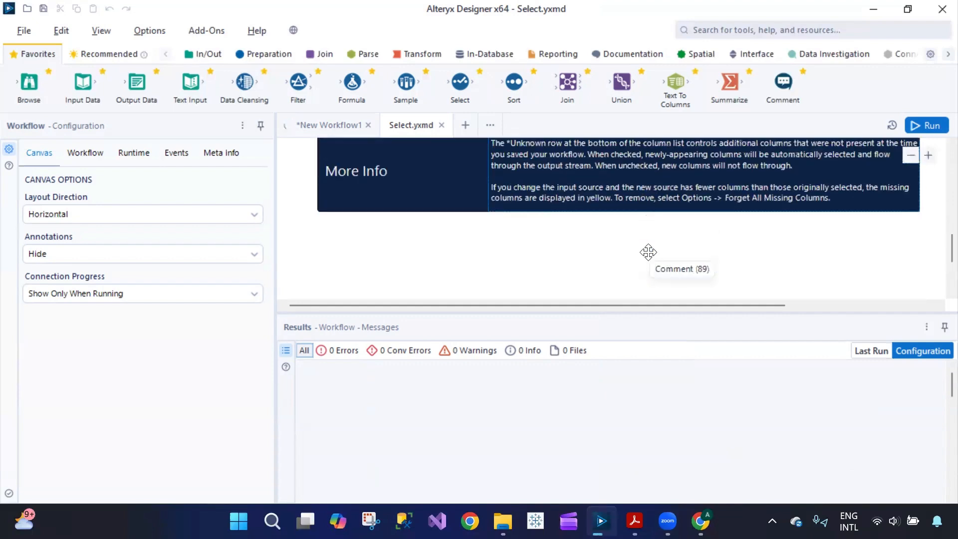
pyautogui.scroll(5, 648, 253)
pyautogui.scroll(8, 648, 252)
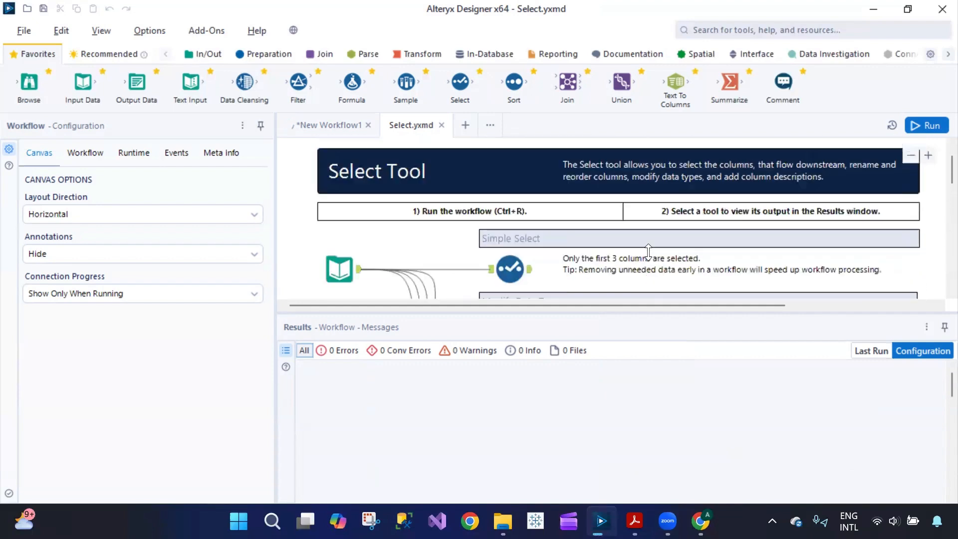
pyautogui.click(441, 125)
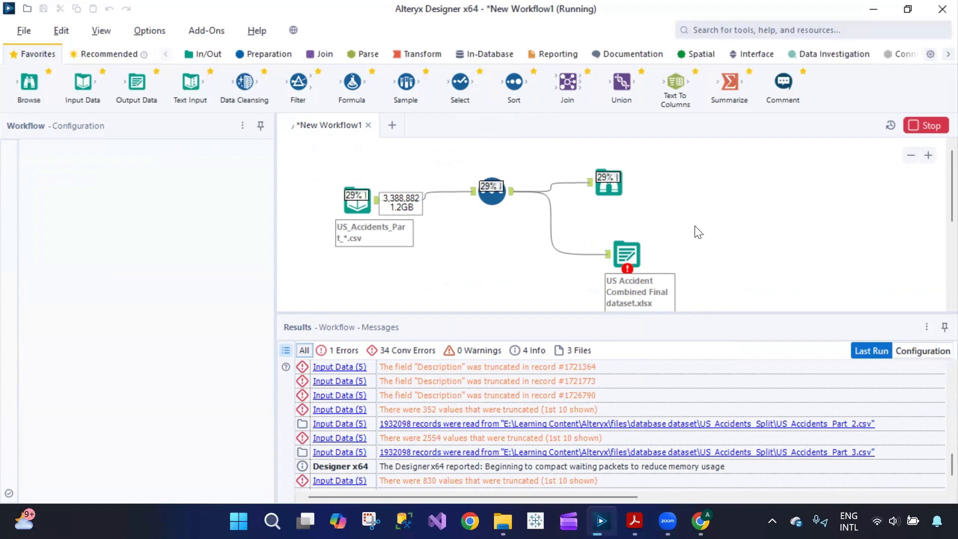
# Step: Switch to the learning plan PDF in Acrobat, select the line "Day 6: Select Tool Deep Dive", and return to the Alteryx workflow
pyautogui.click(492, 194)
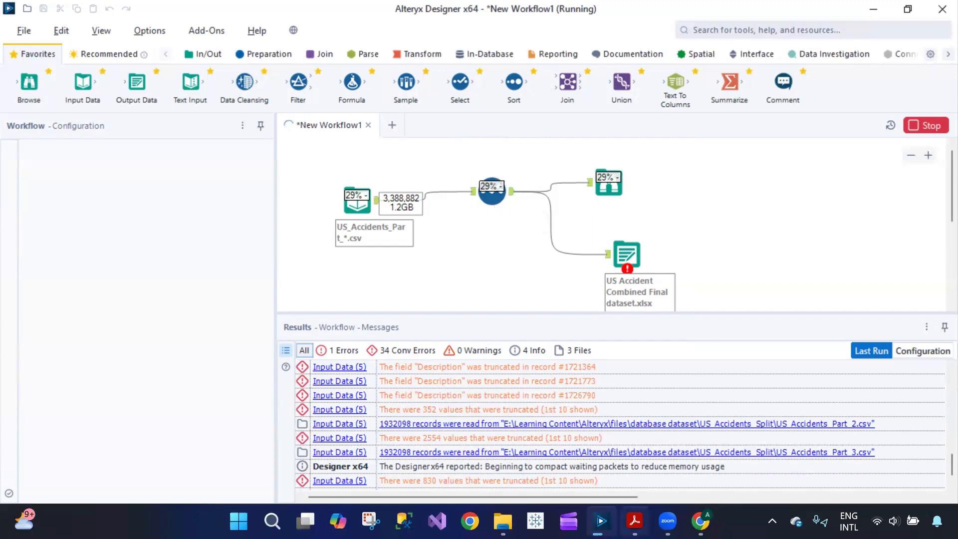
pyautogui.click(634, 521)
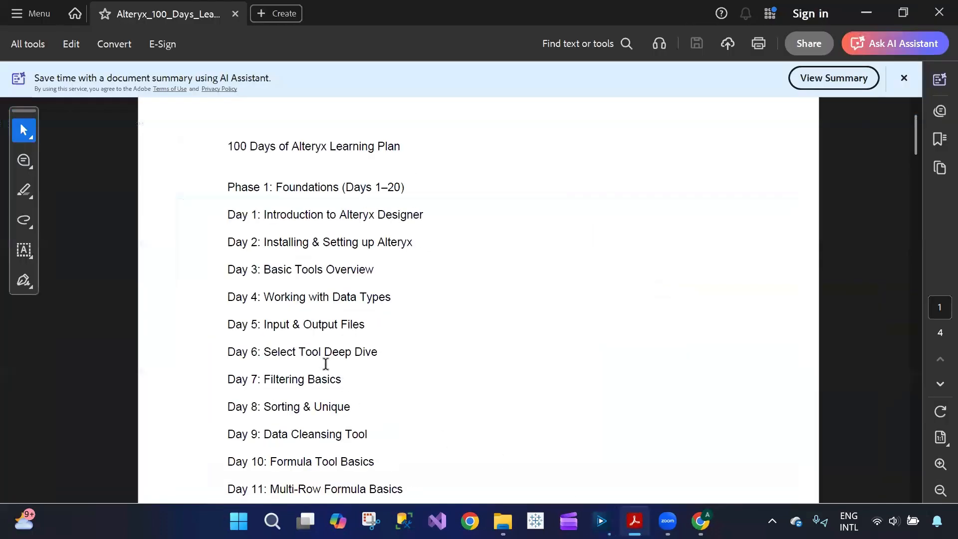
pyautogui.moveTo(227, 352); pyautogui.dragTo(373, 356)
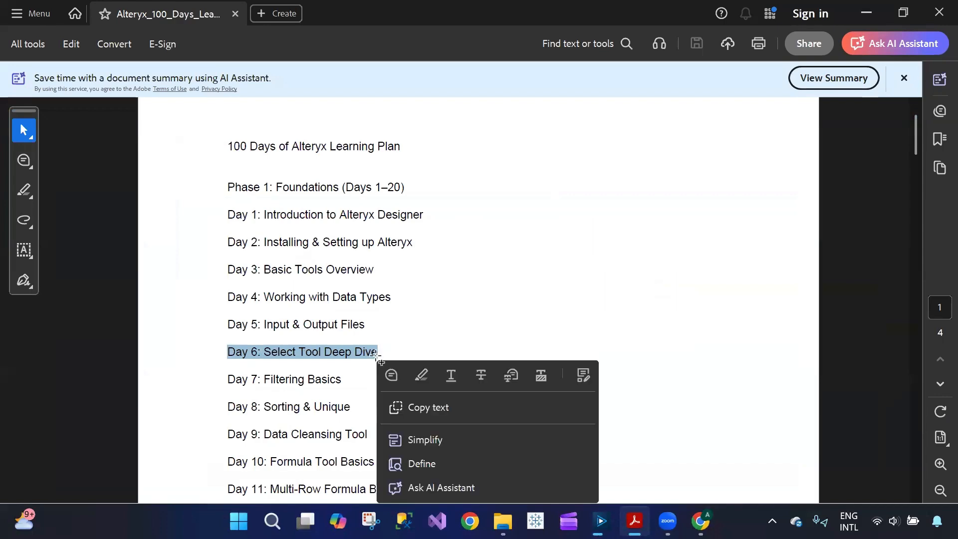
pyautogui.click(634, 521)
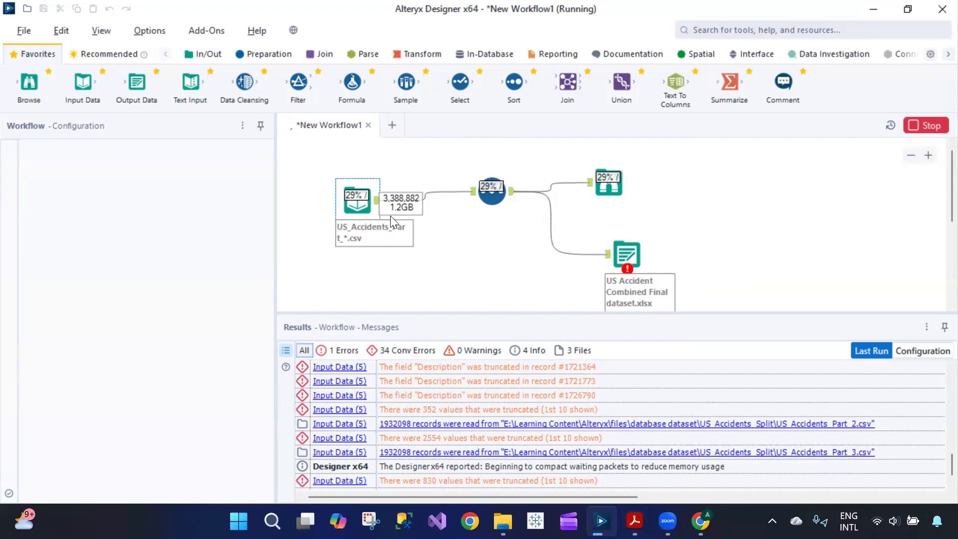
pyautogui.click(505, 183)
pyautogui.click(627, 252)
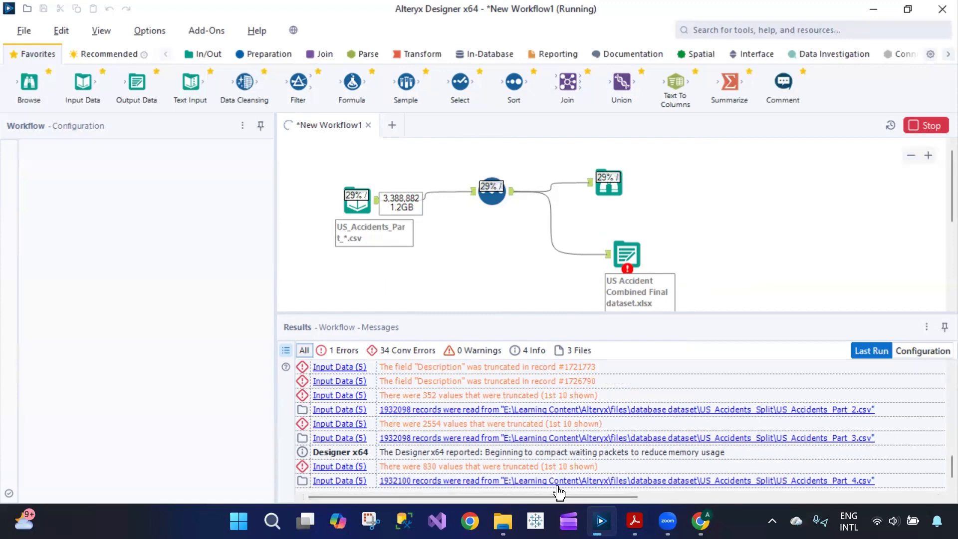
# Step: Review the run's file, info, conversion error and error messages, reading along the full Output Data error
pyautogui.click(569, 354)
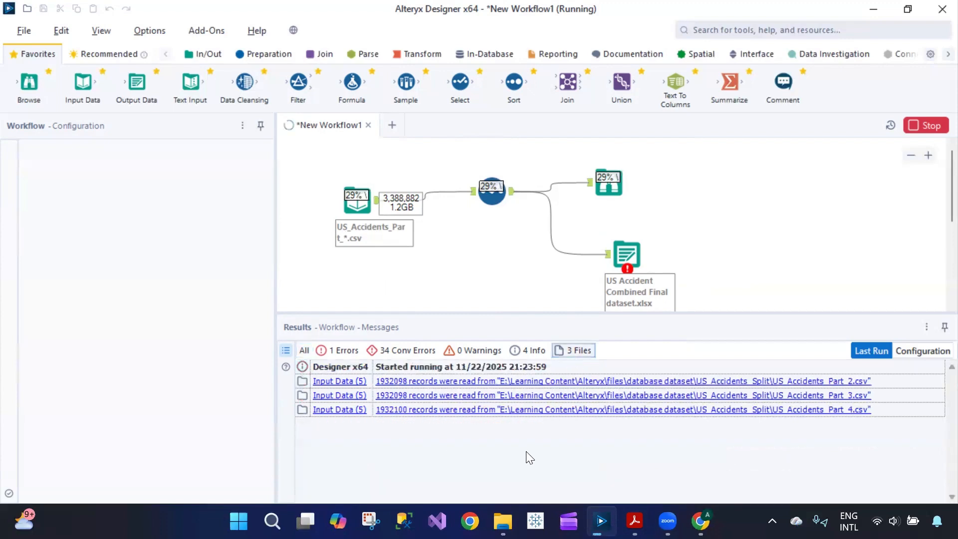
pyautogui.click(534, 349)
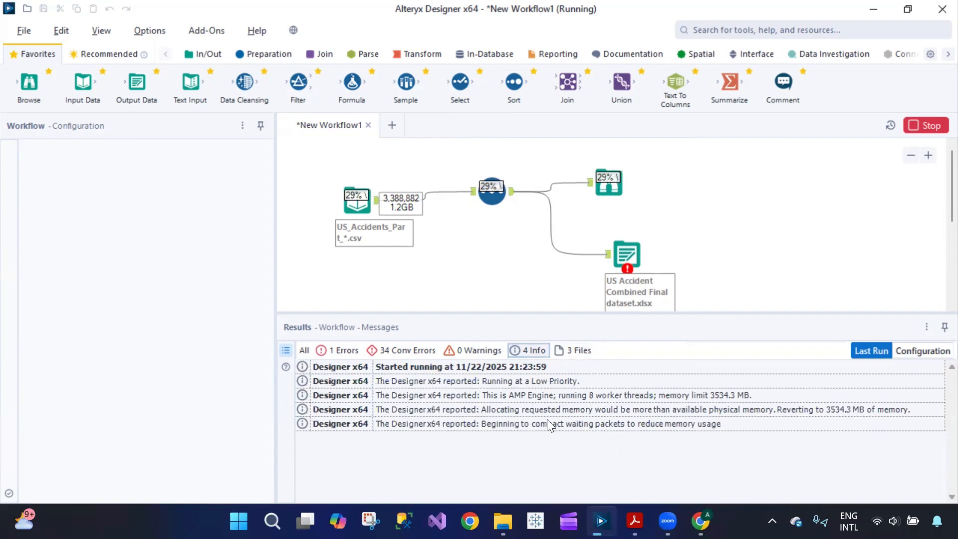
pyautogui.click(404, 350)
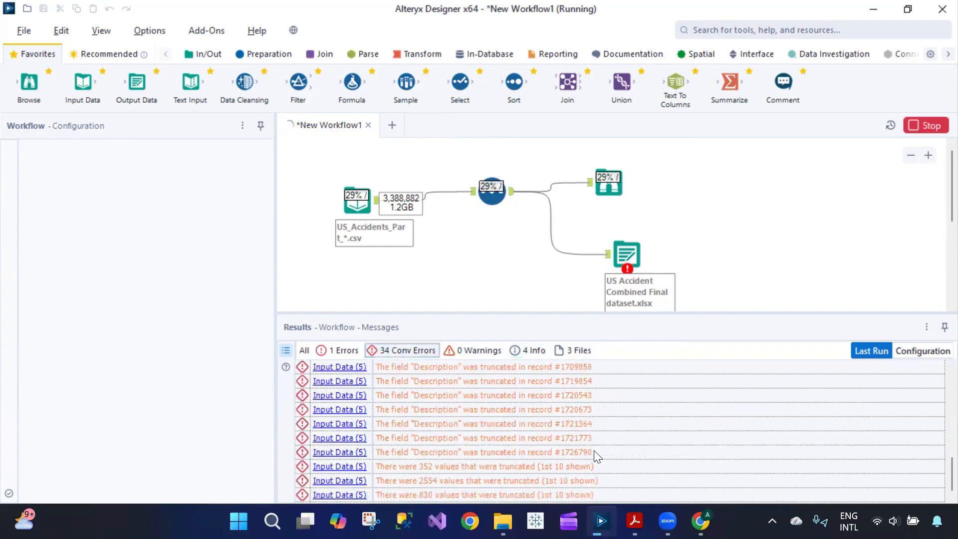
pyautogui.scroll(5, 612, 444)
pyautogui.scroll(4, 625, 440)
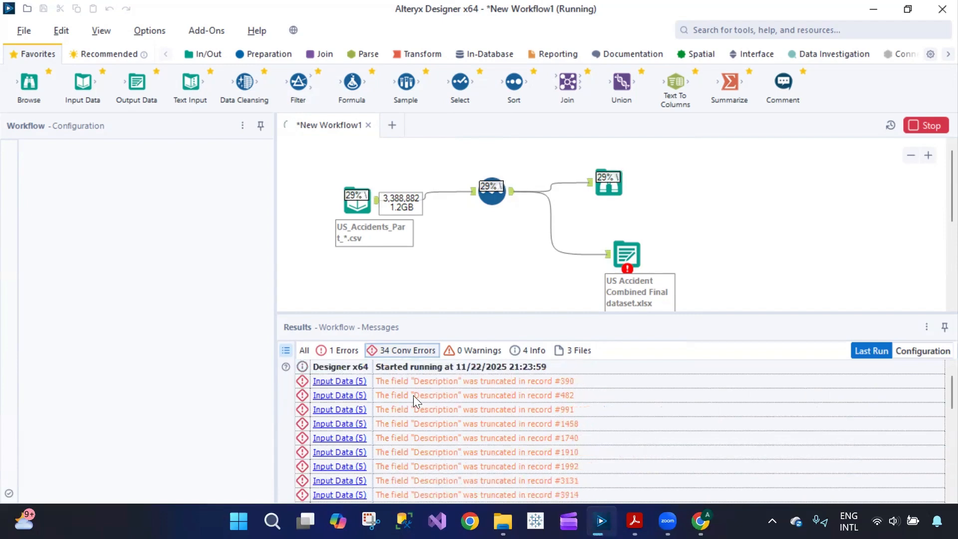
pyautogui.click(347, 352)
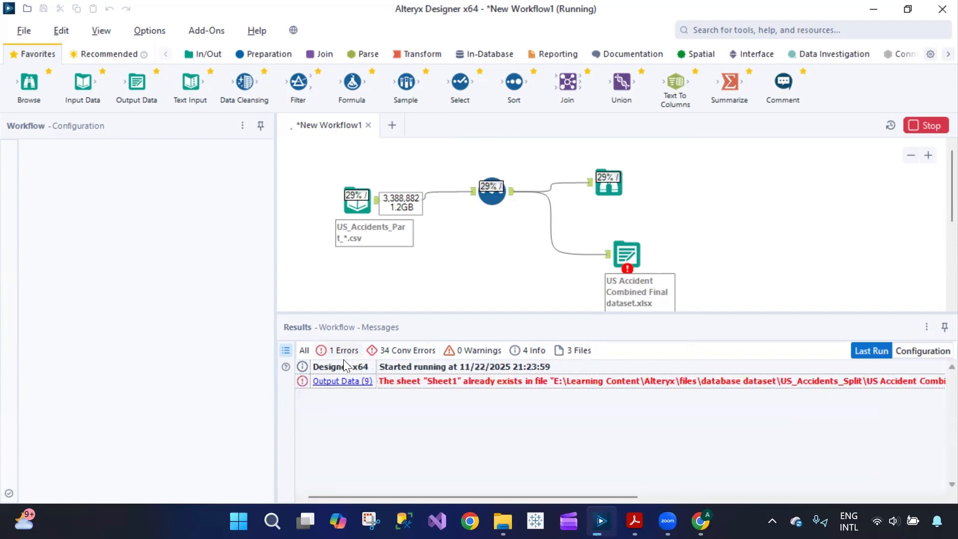
pyautogui.moveTo(562, 492); pyautogui.dragTo(426, 487)
pyautogui.moveTo(609, 495); pyautogui.dragTo(836, 508)
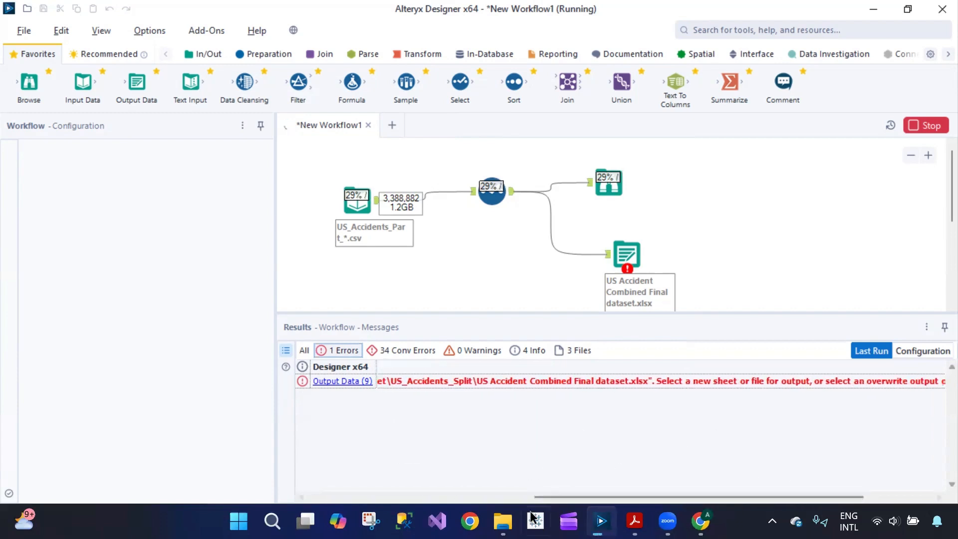
# Step: Stop the running workflow and open the US Accident Combined Final dataset workbook from the US_Accidents_Split folder in File Explorer
pyautogui.moveTo(503, 521)
pyautogui.click(929, 125)
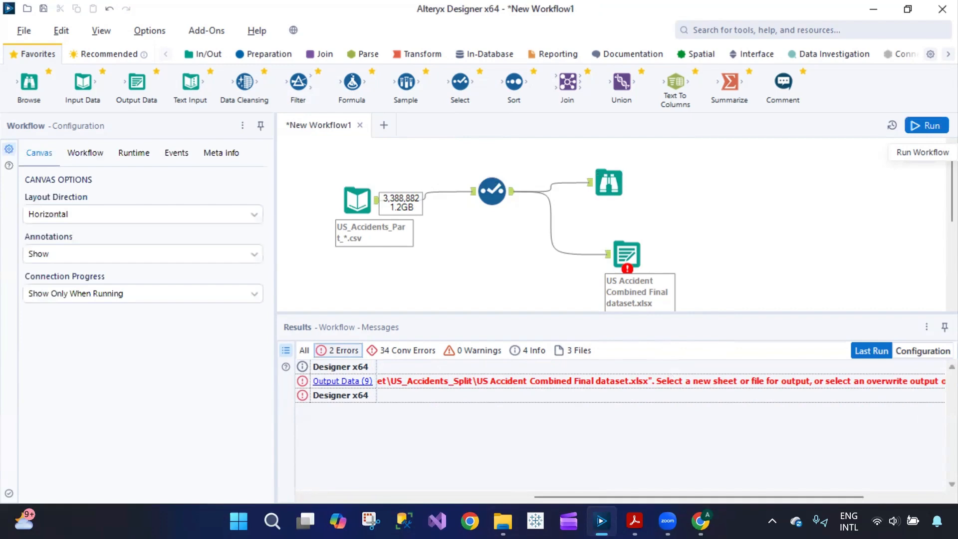
pyautogui.moveTo(503, 521)
pyautogui.click(461, 442)
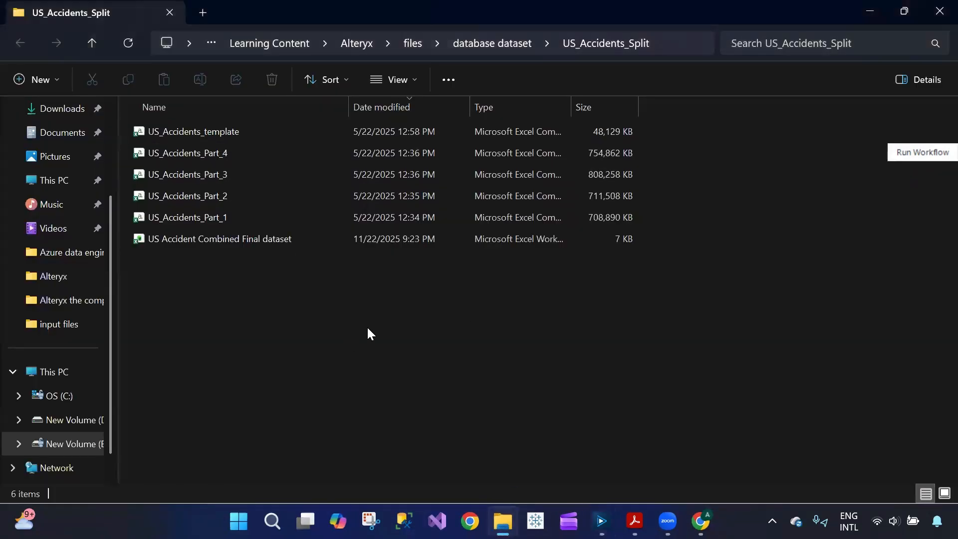
pyautogui.rightClick(367, 327)
pyautogui.click(432, 313)
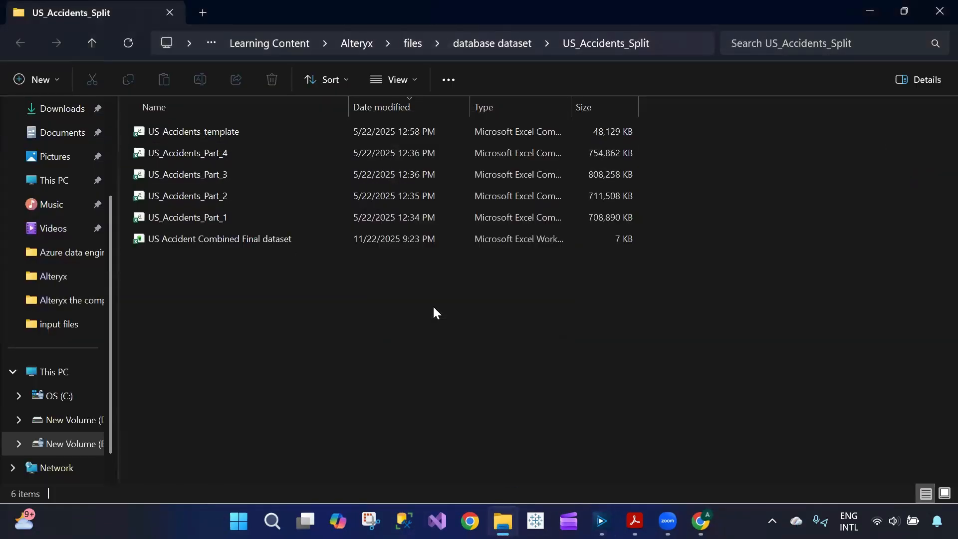
pyautogui.click(415, 126)
pyautogui.doubleClick(273, 136)
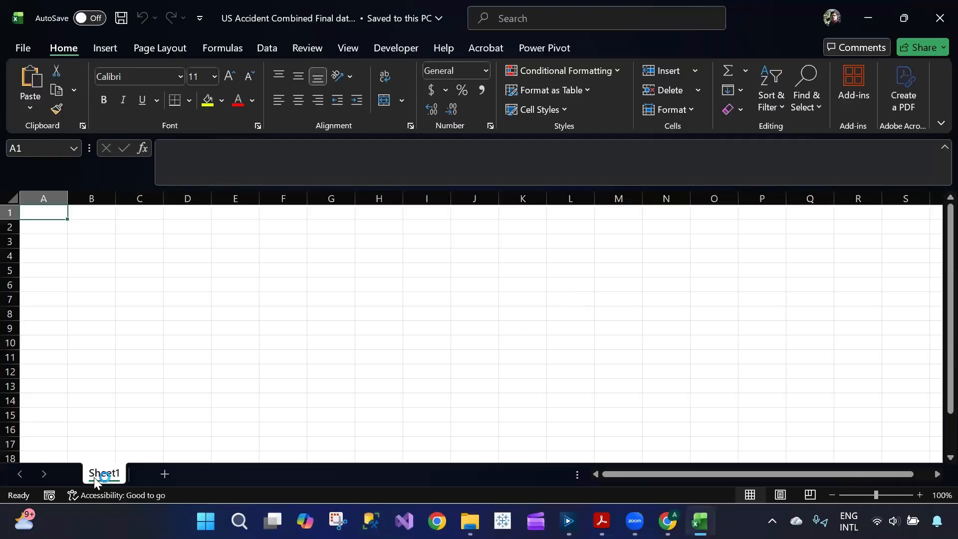
# Step: Rename Sheet1 of the workbook to "output _1", then close the workbook and save the change
pyautogui.rightClick(94, 477)
pyautogui.click(134, 309)
pyautogui.write('output')
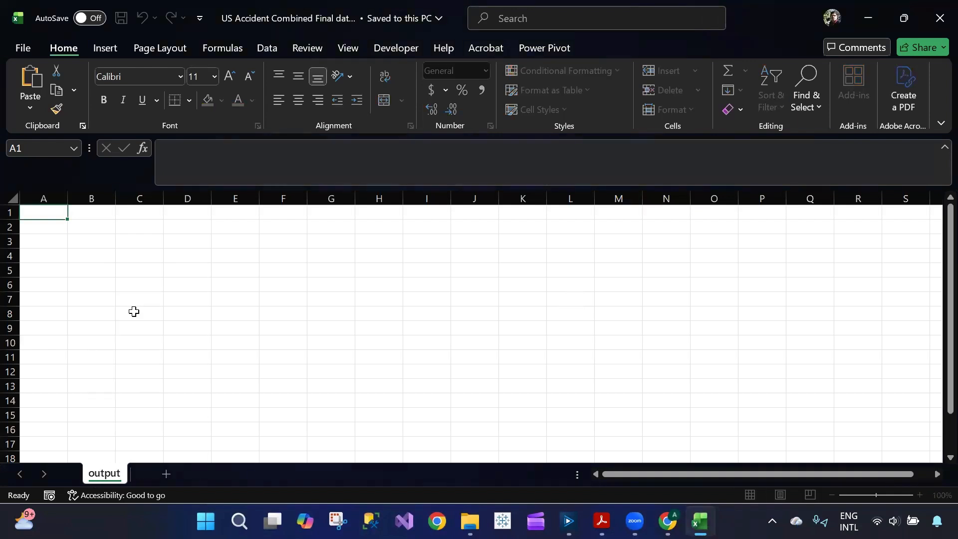
pyautogui.press('Return')
pyautogui.write('_1')
pyautogui.press('Return')
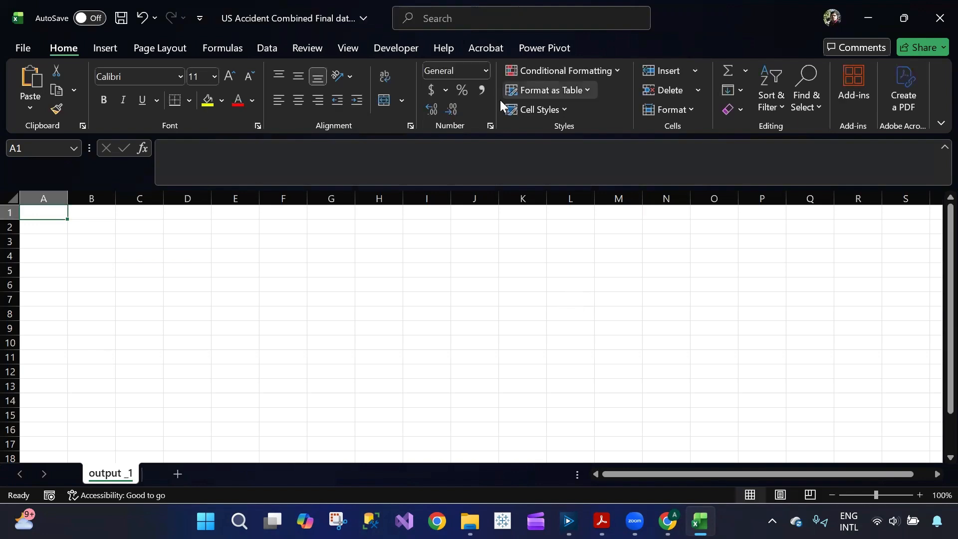
pyautogui.hotkey('alt', 'F4')
pyautogui.click(466, 365)
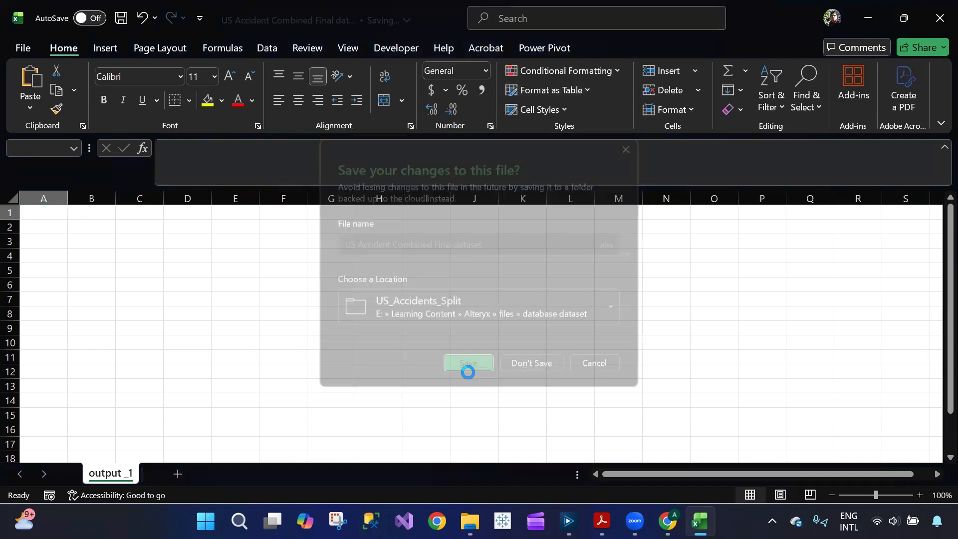
# Step: Switch back to Alteryx Designer, try running the workflow with the Excel output again, and stop the run
pyautogui.click(601, 520)
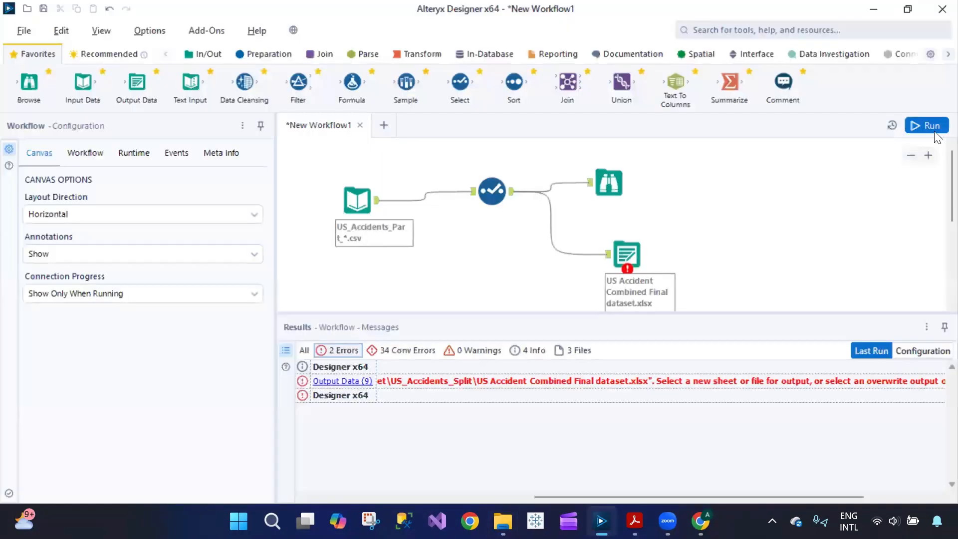
pyautogui.hotkey('ctrl', 'r')
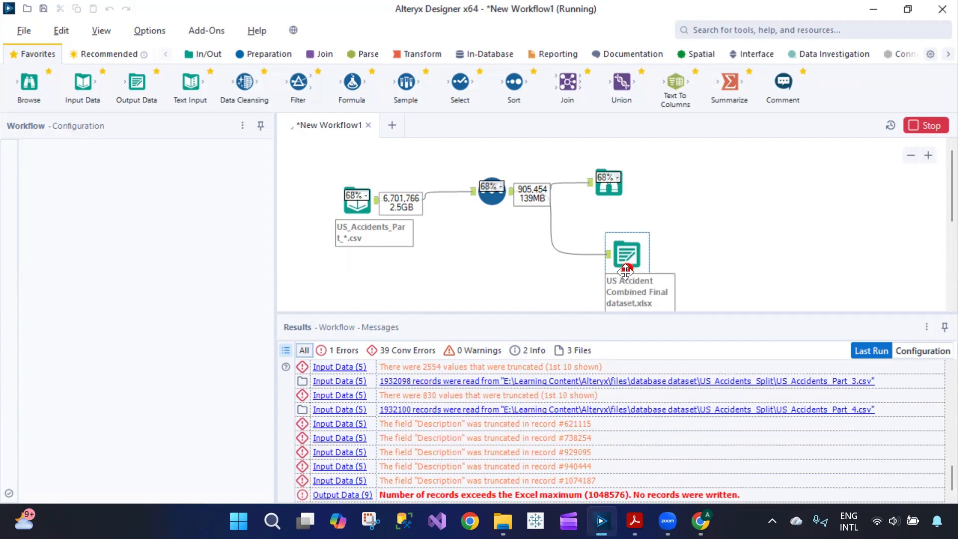
pyautogui.moveTo(628, 260)
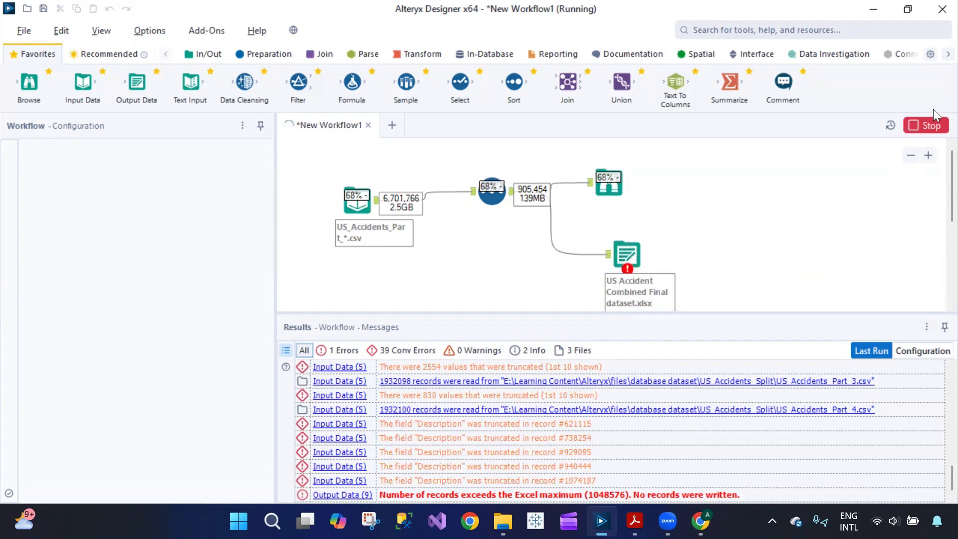
pyautogui.click(927, 126)
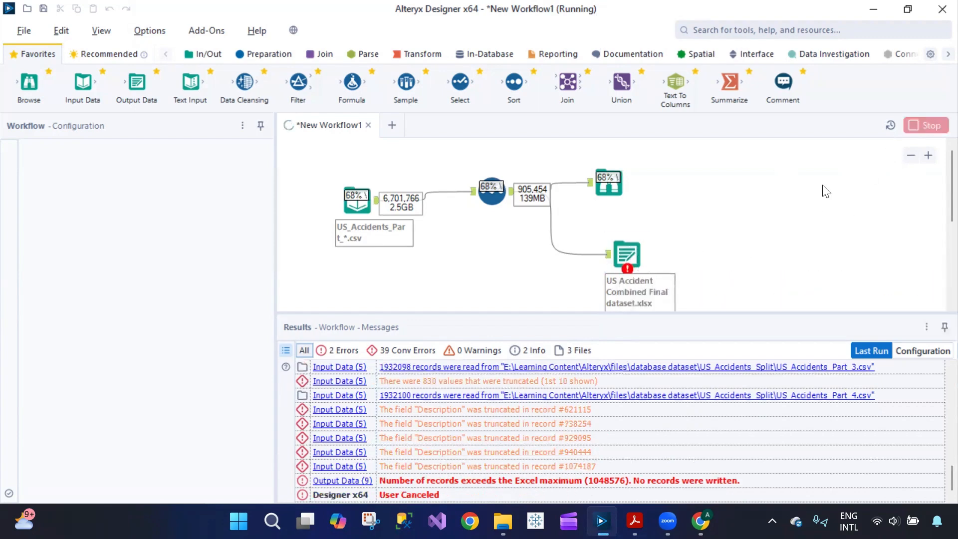
# Step: Delete the Output Data tool from the workflow and run the remaining Input Data, Select and Browse tools
pyautogui.click(621, 243)
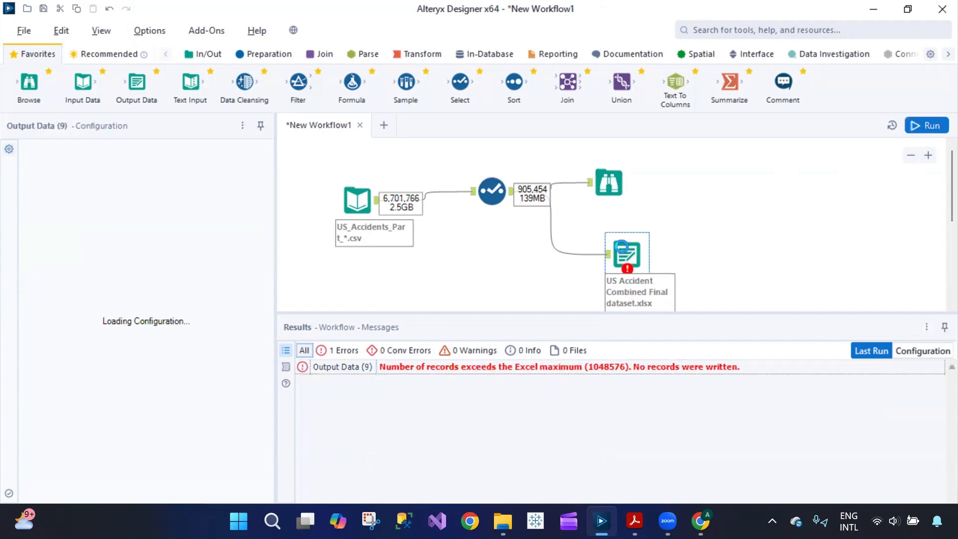
pyautogui.press('Delete')
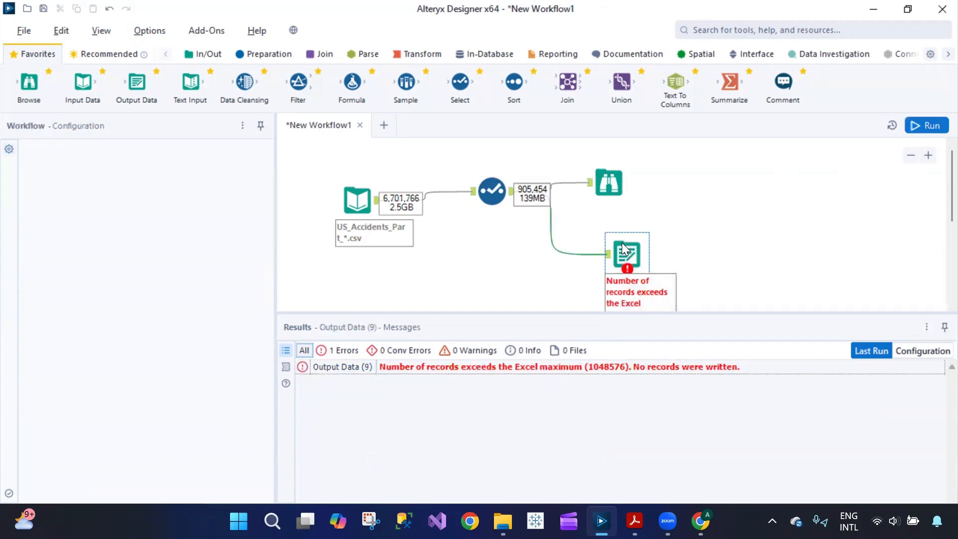
pyautogui.click(485, 203)
pyautogui.hotkey('ctrl', 'r')
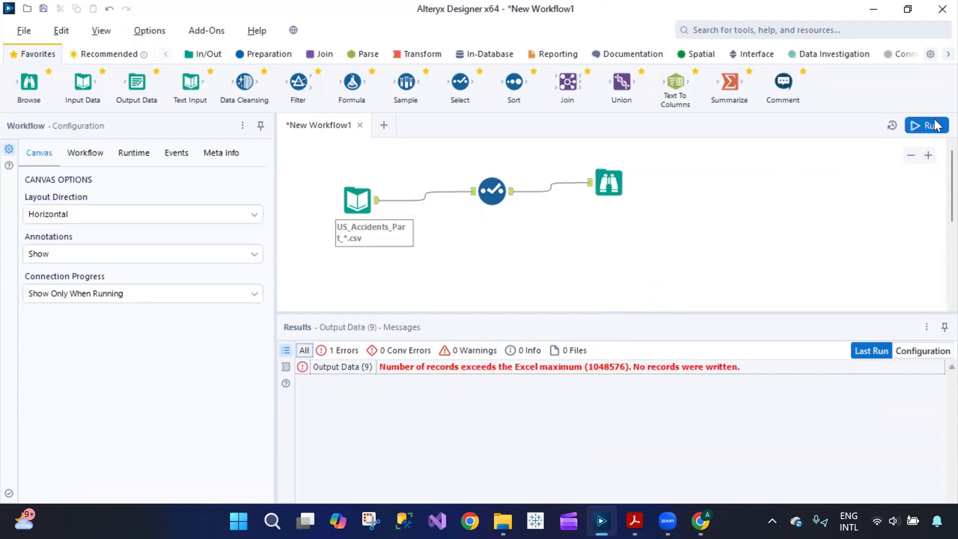